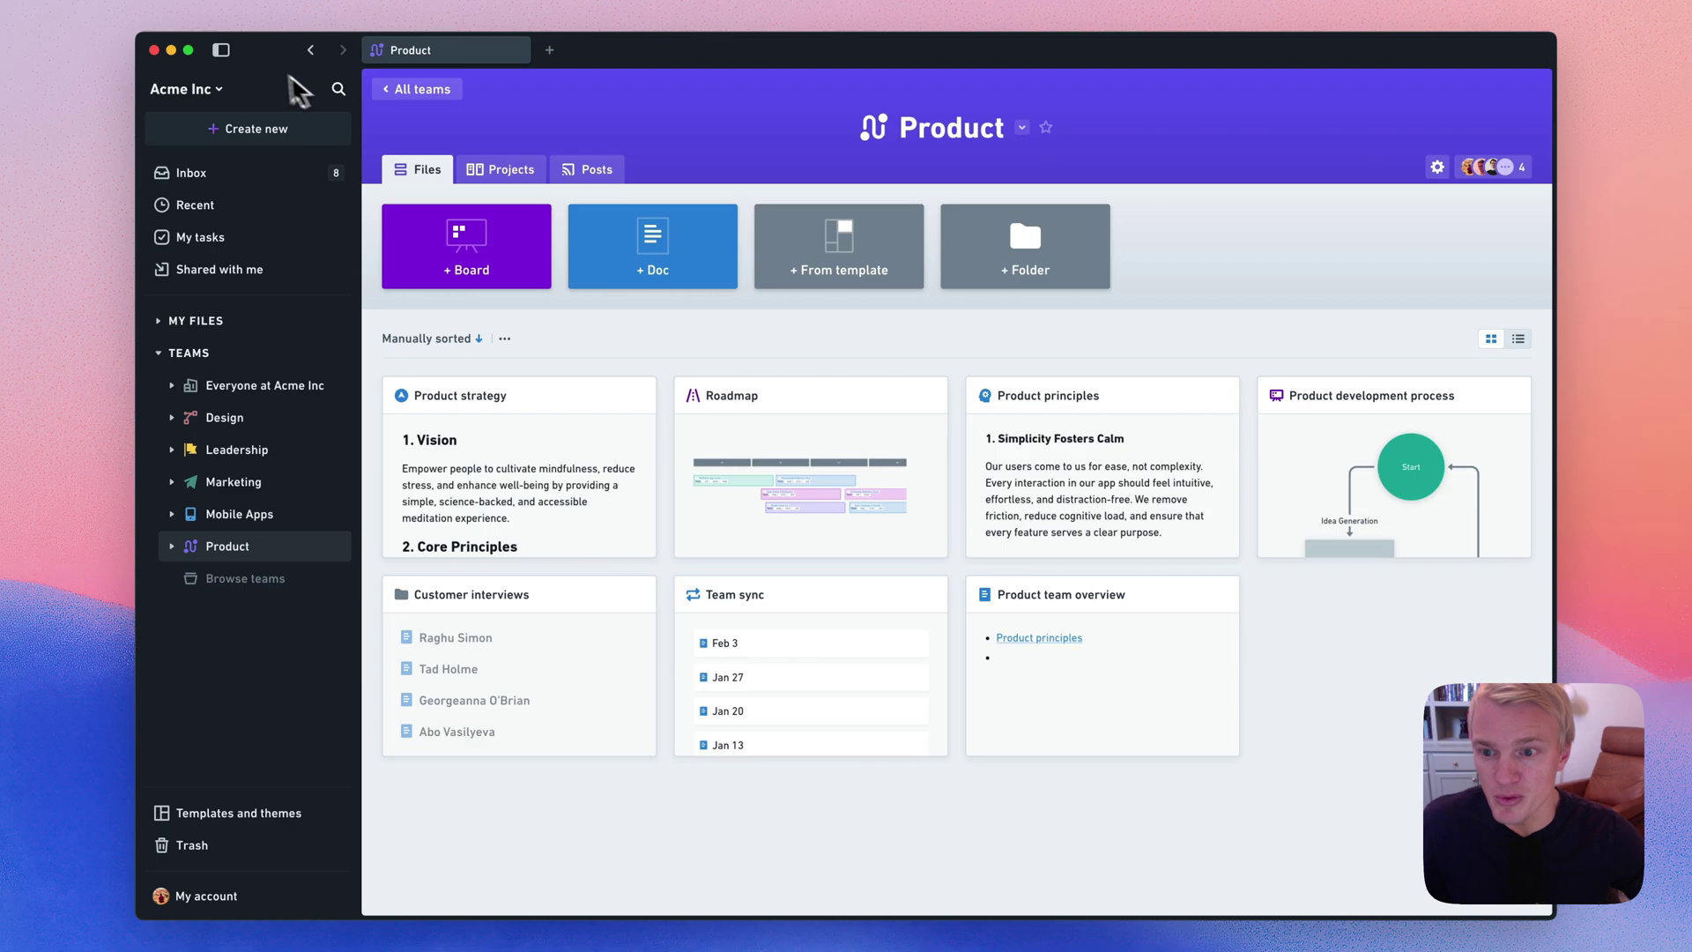
- Collapse the sidebar, open the Feb 3 Team sync notes and read down to the Brainstorming embed
left_click(222, 51)
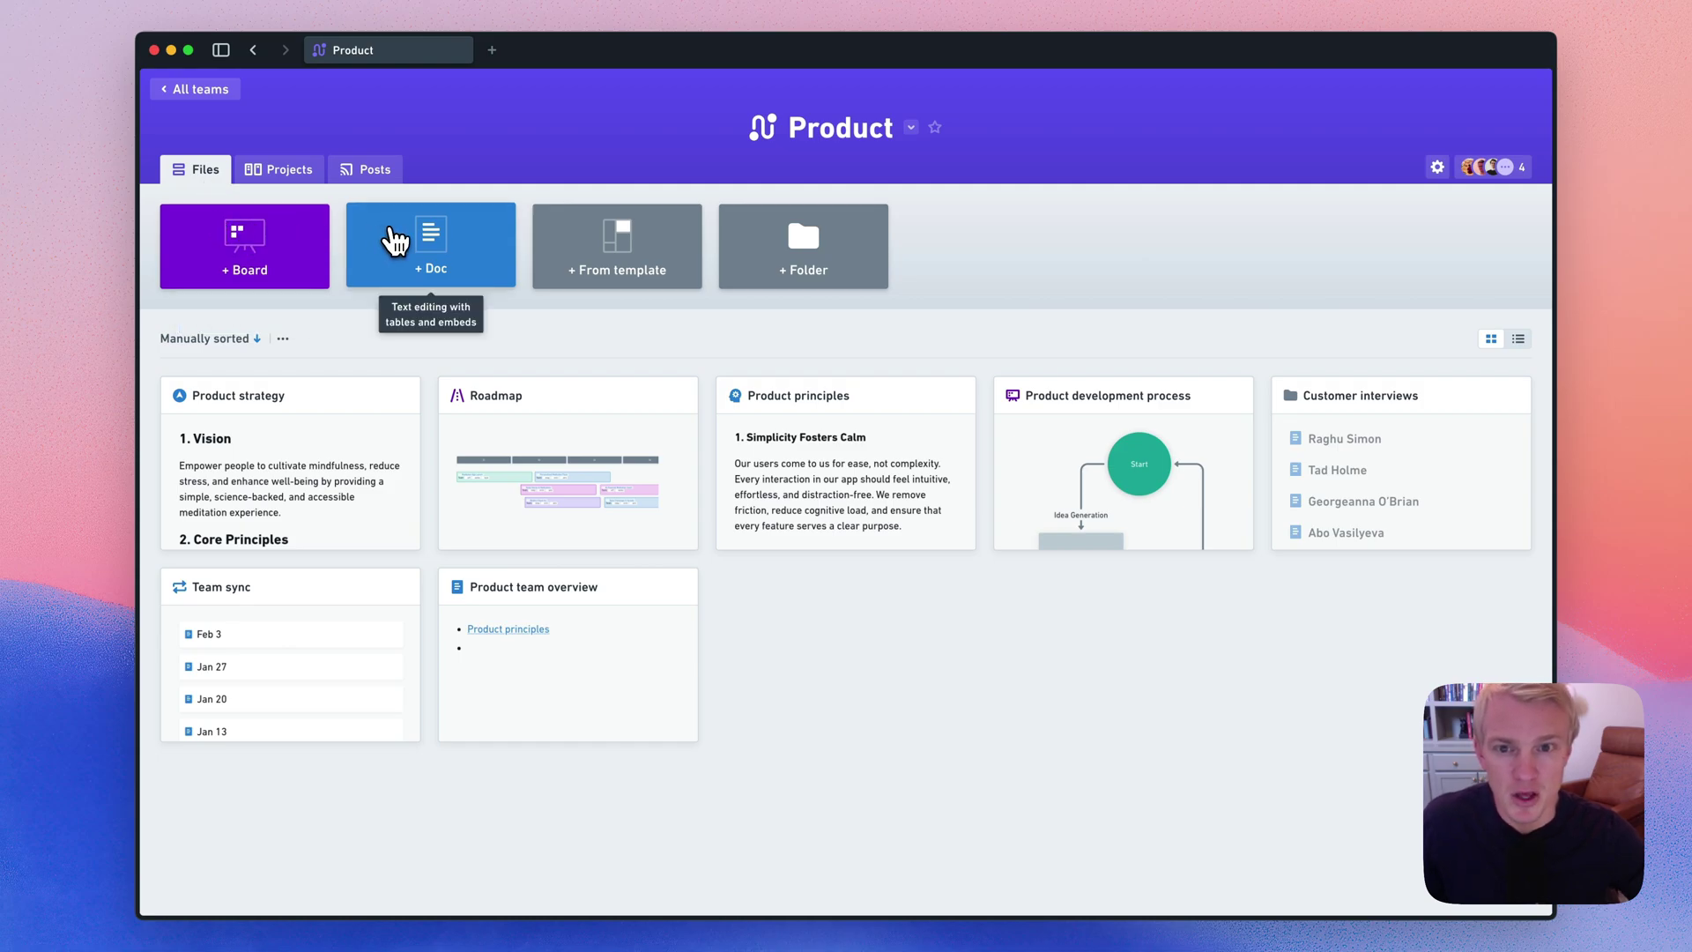
left_click(321, 641)
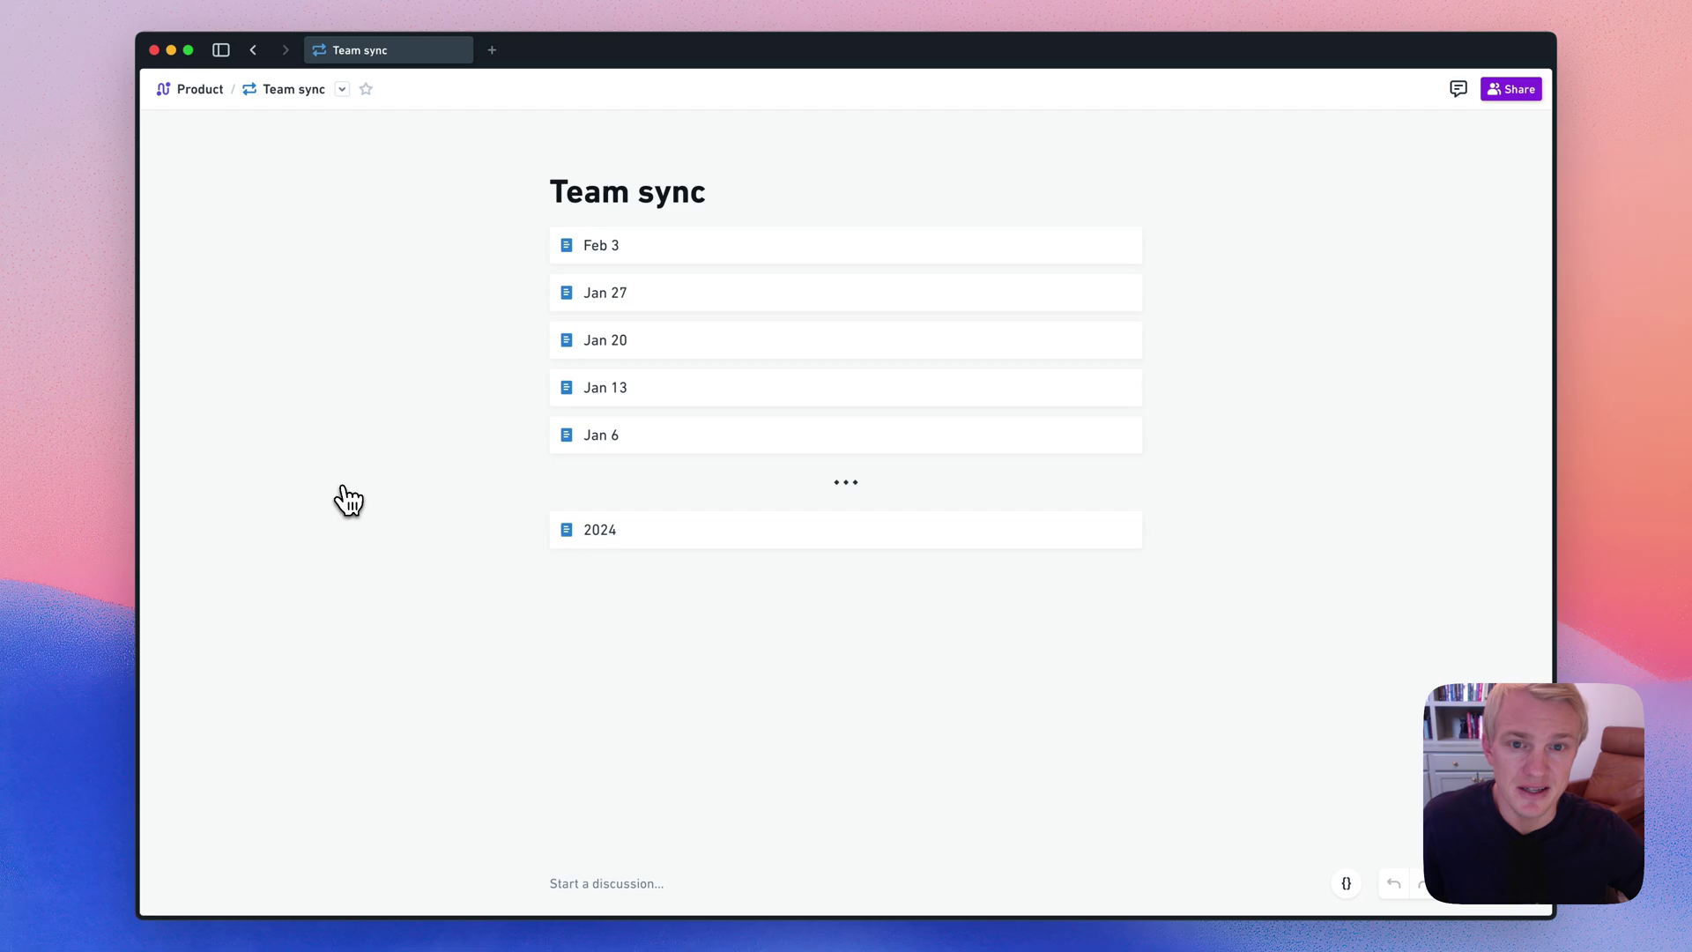
left_click(660, 252)
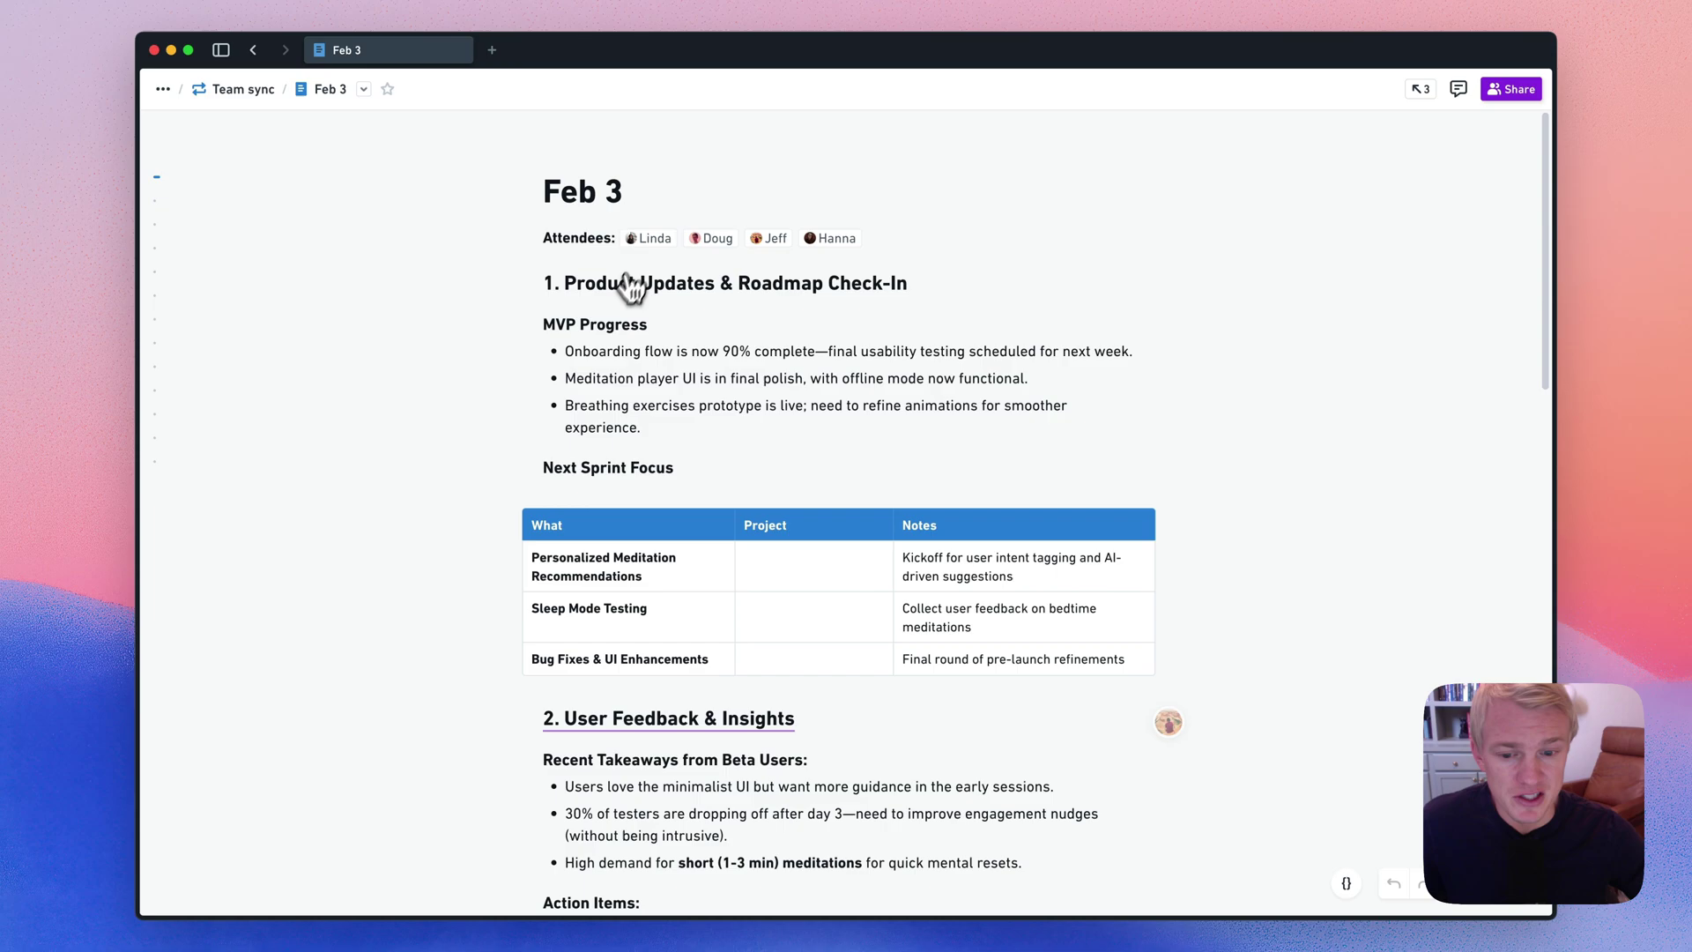
scroll(536, 491, "down", 5)
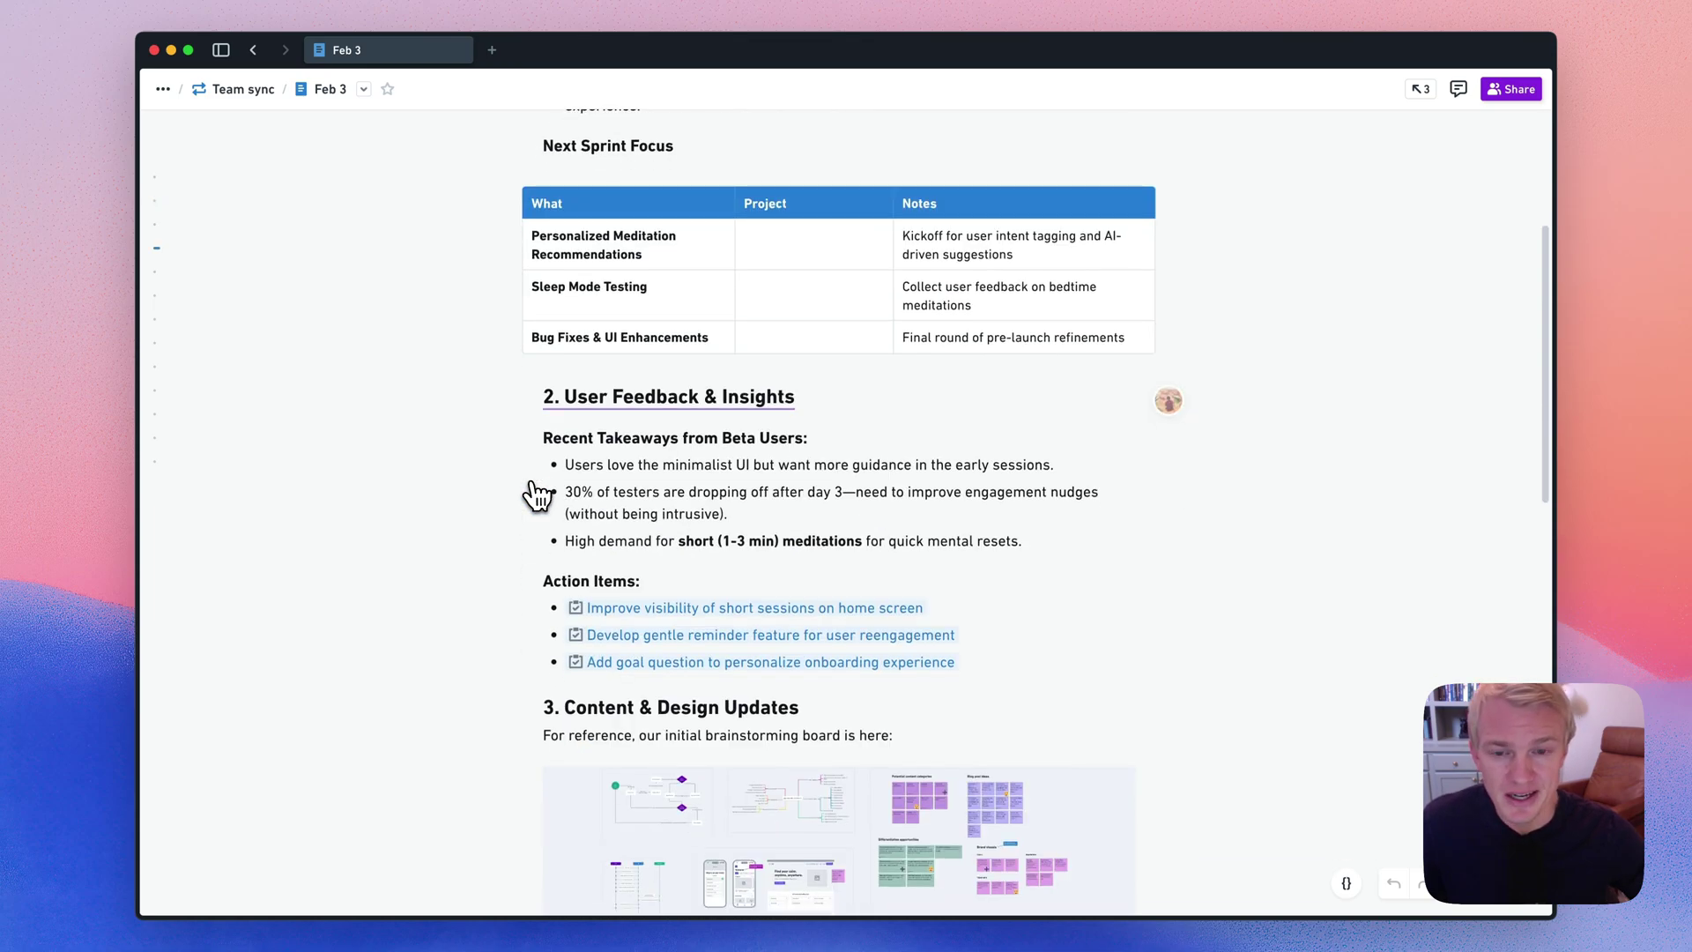
scroll(536, 496, "down", 7)
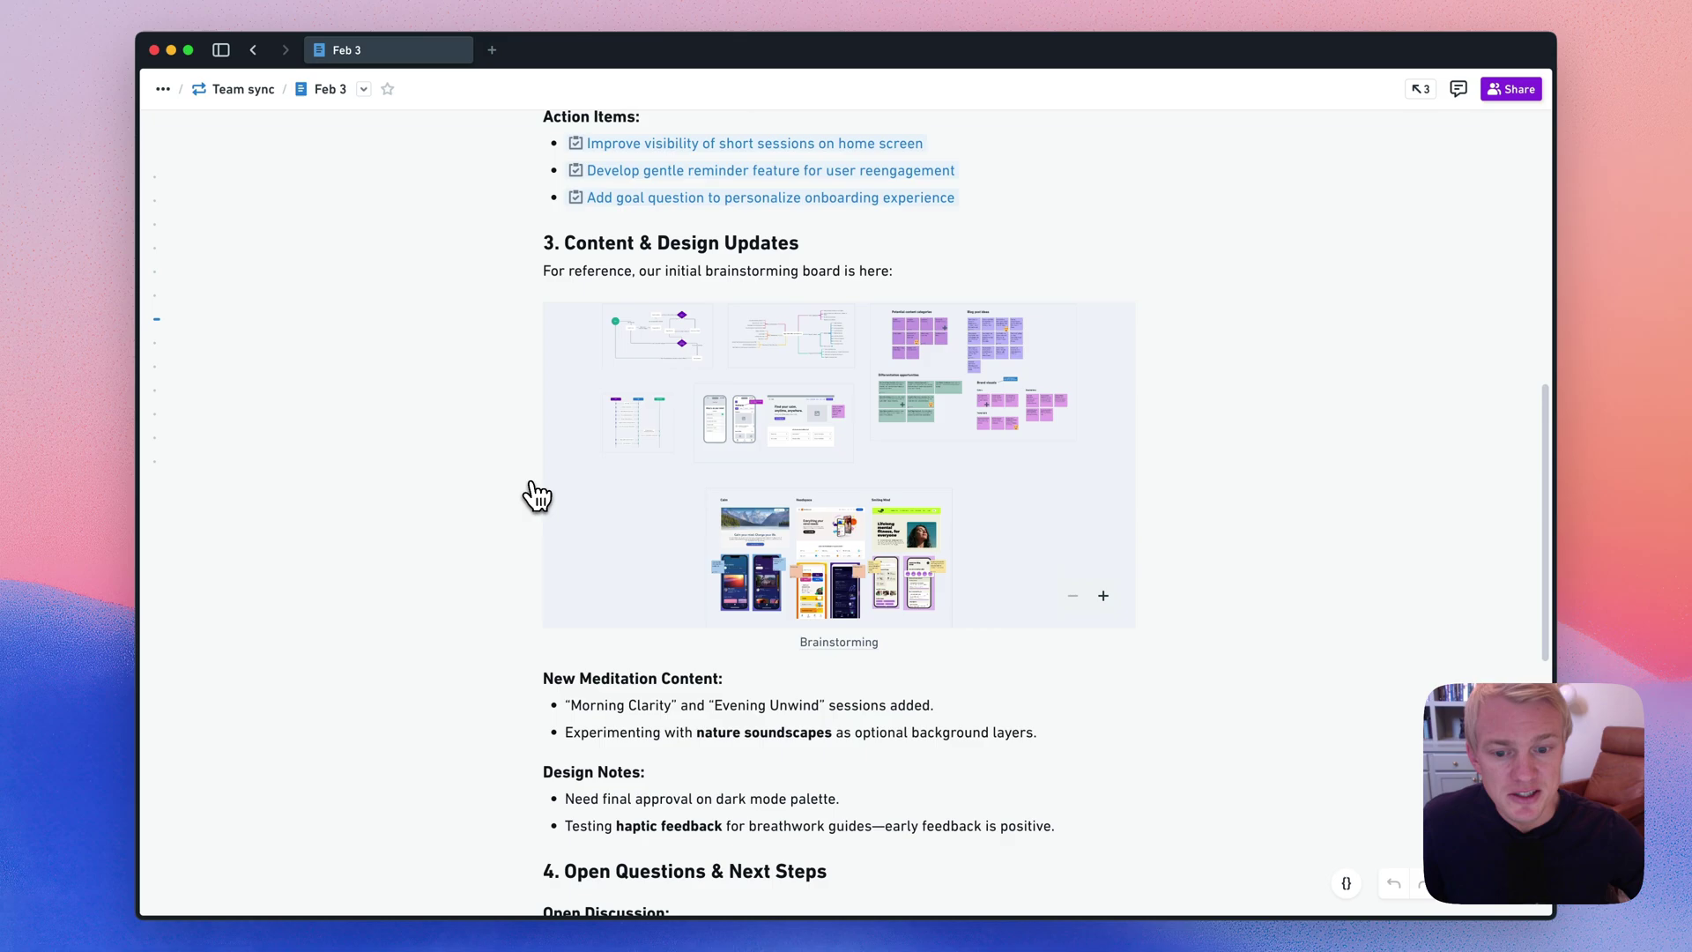
scroll(536, 495, "down", 1)
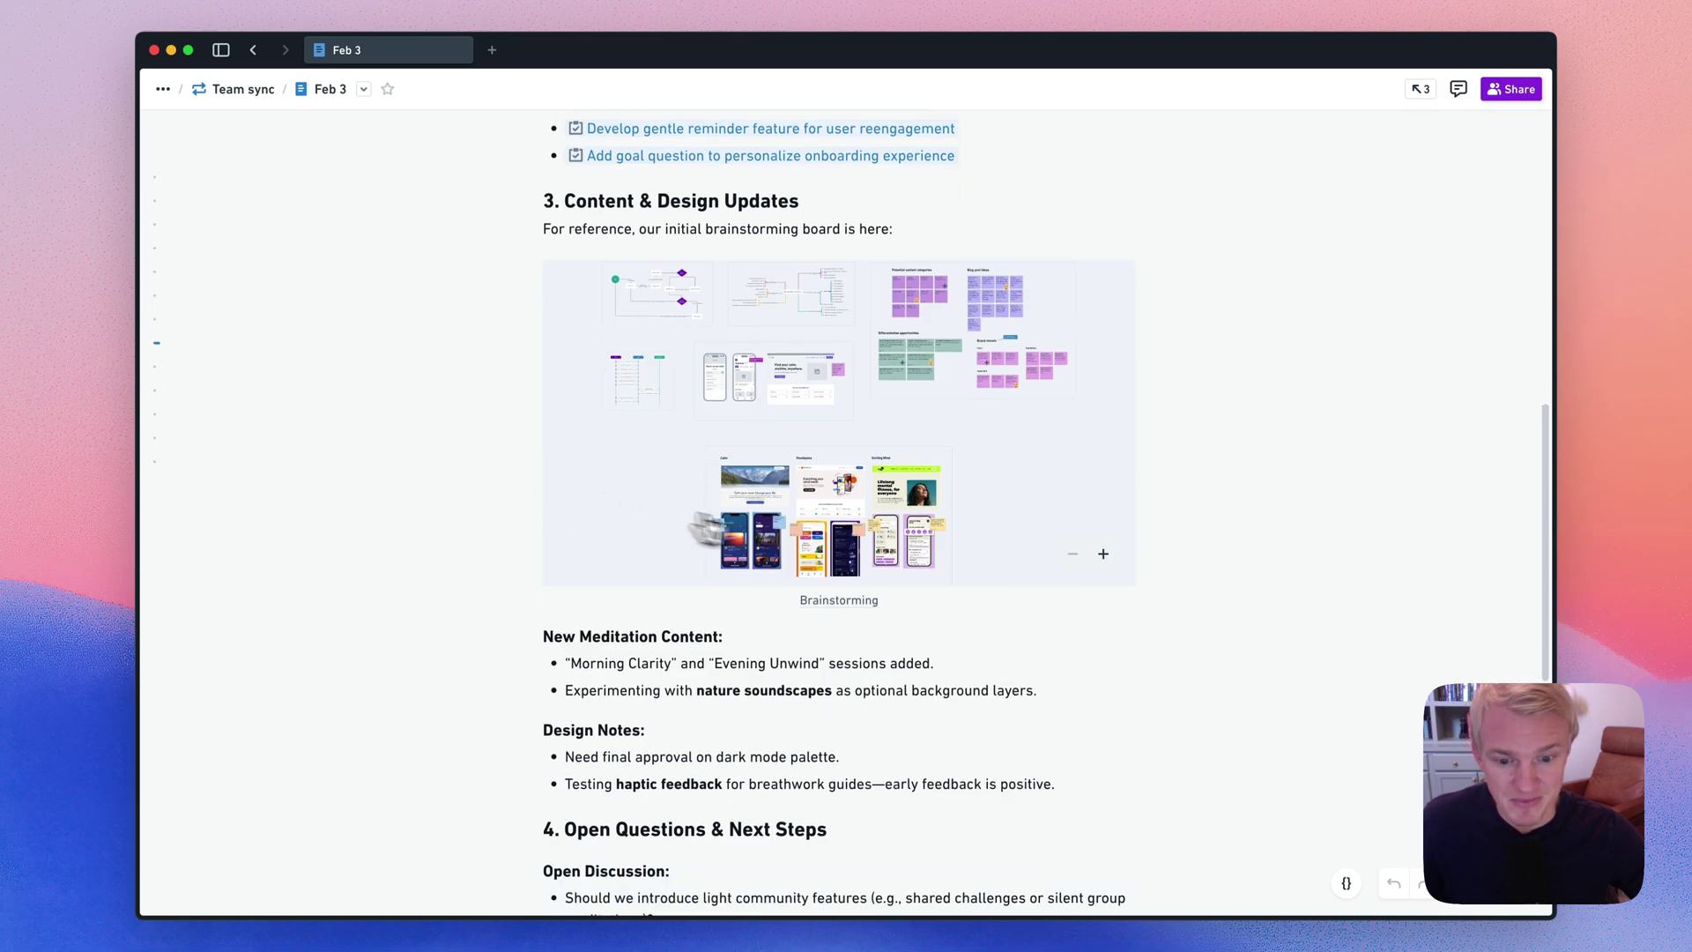
- Open the Brainstorming board and present its sections from the mind map through Competitive research
left_click(845, 609)
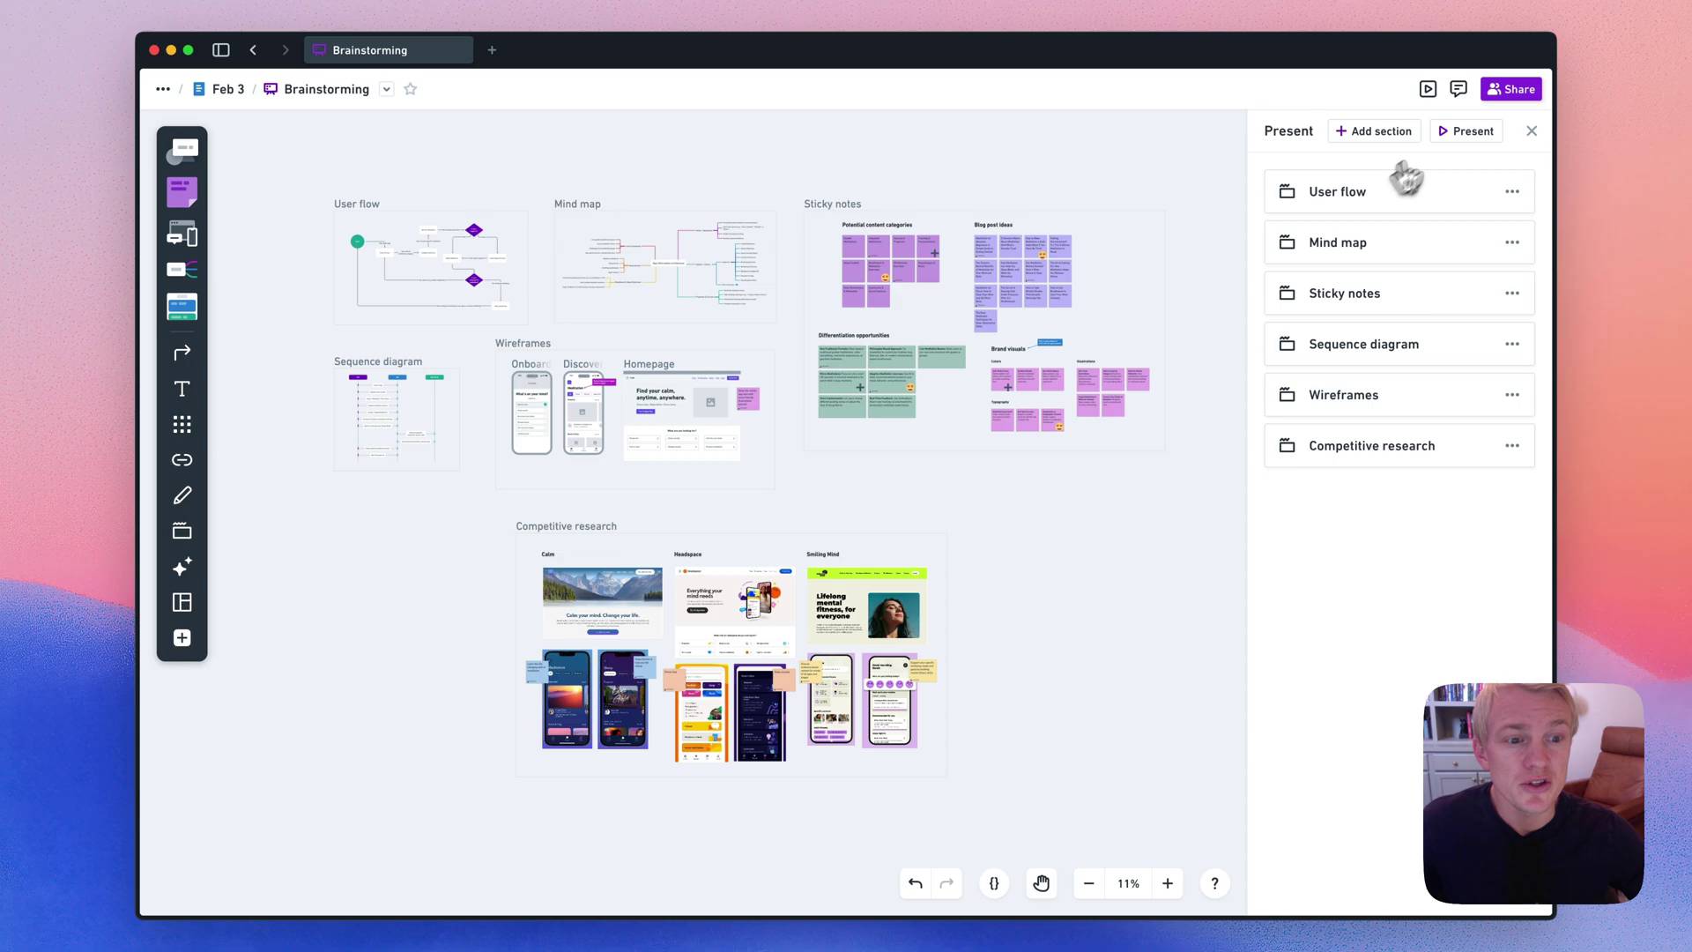
left_click(1463, 132)
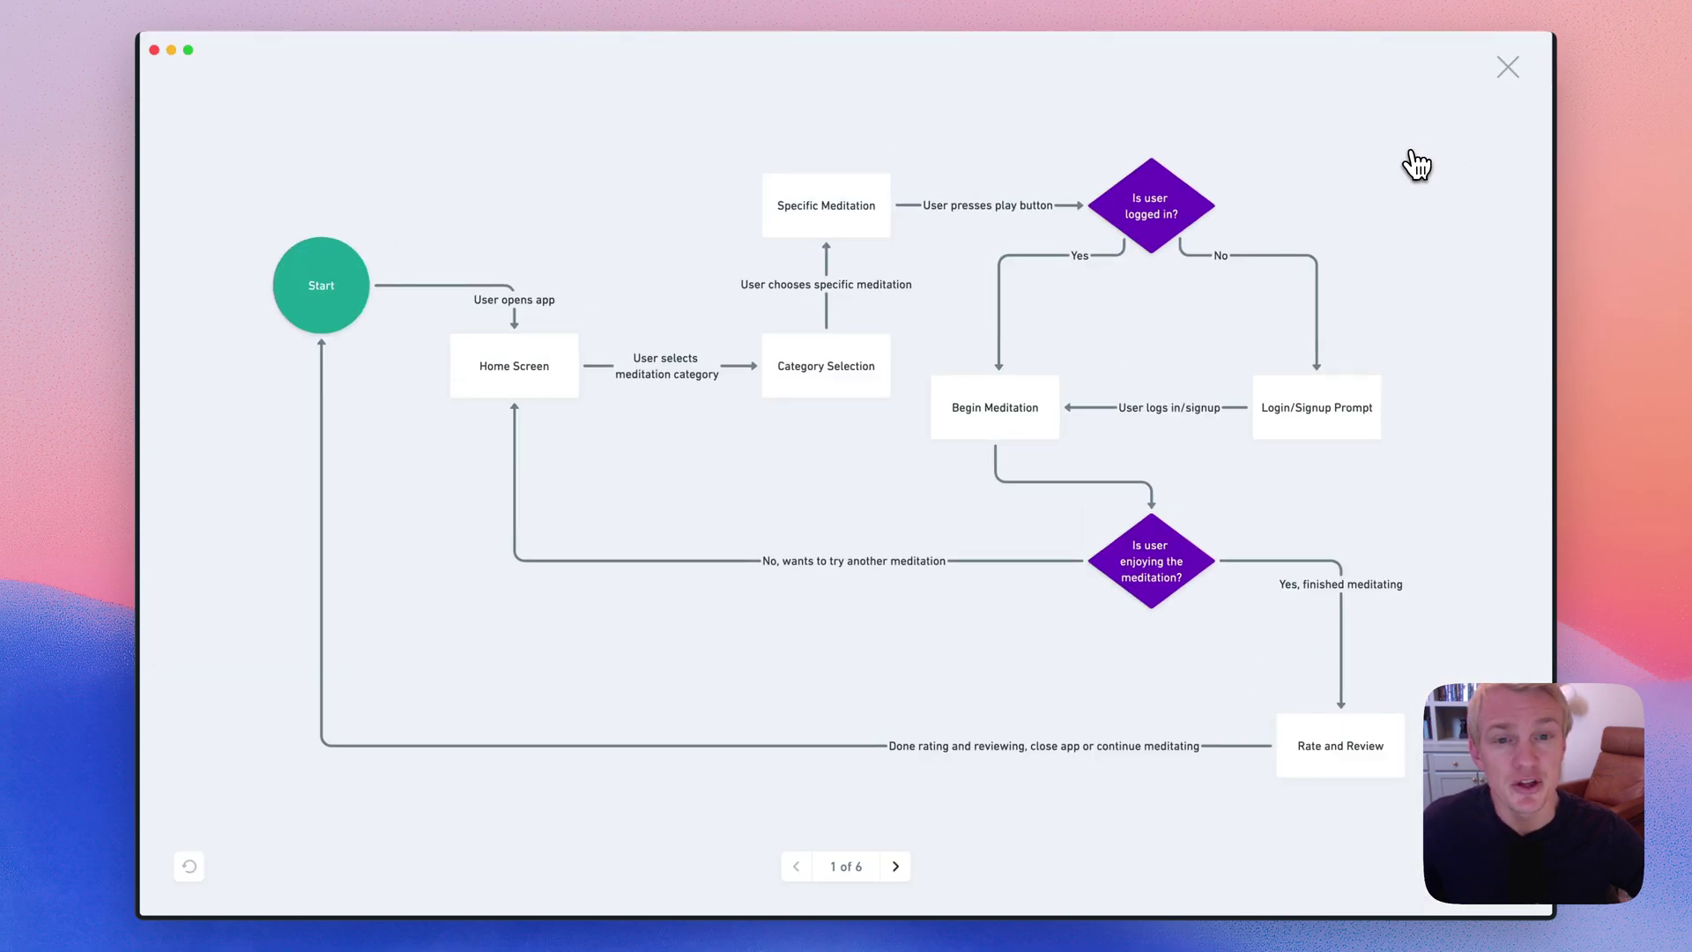
key("Right")
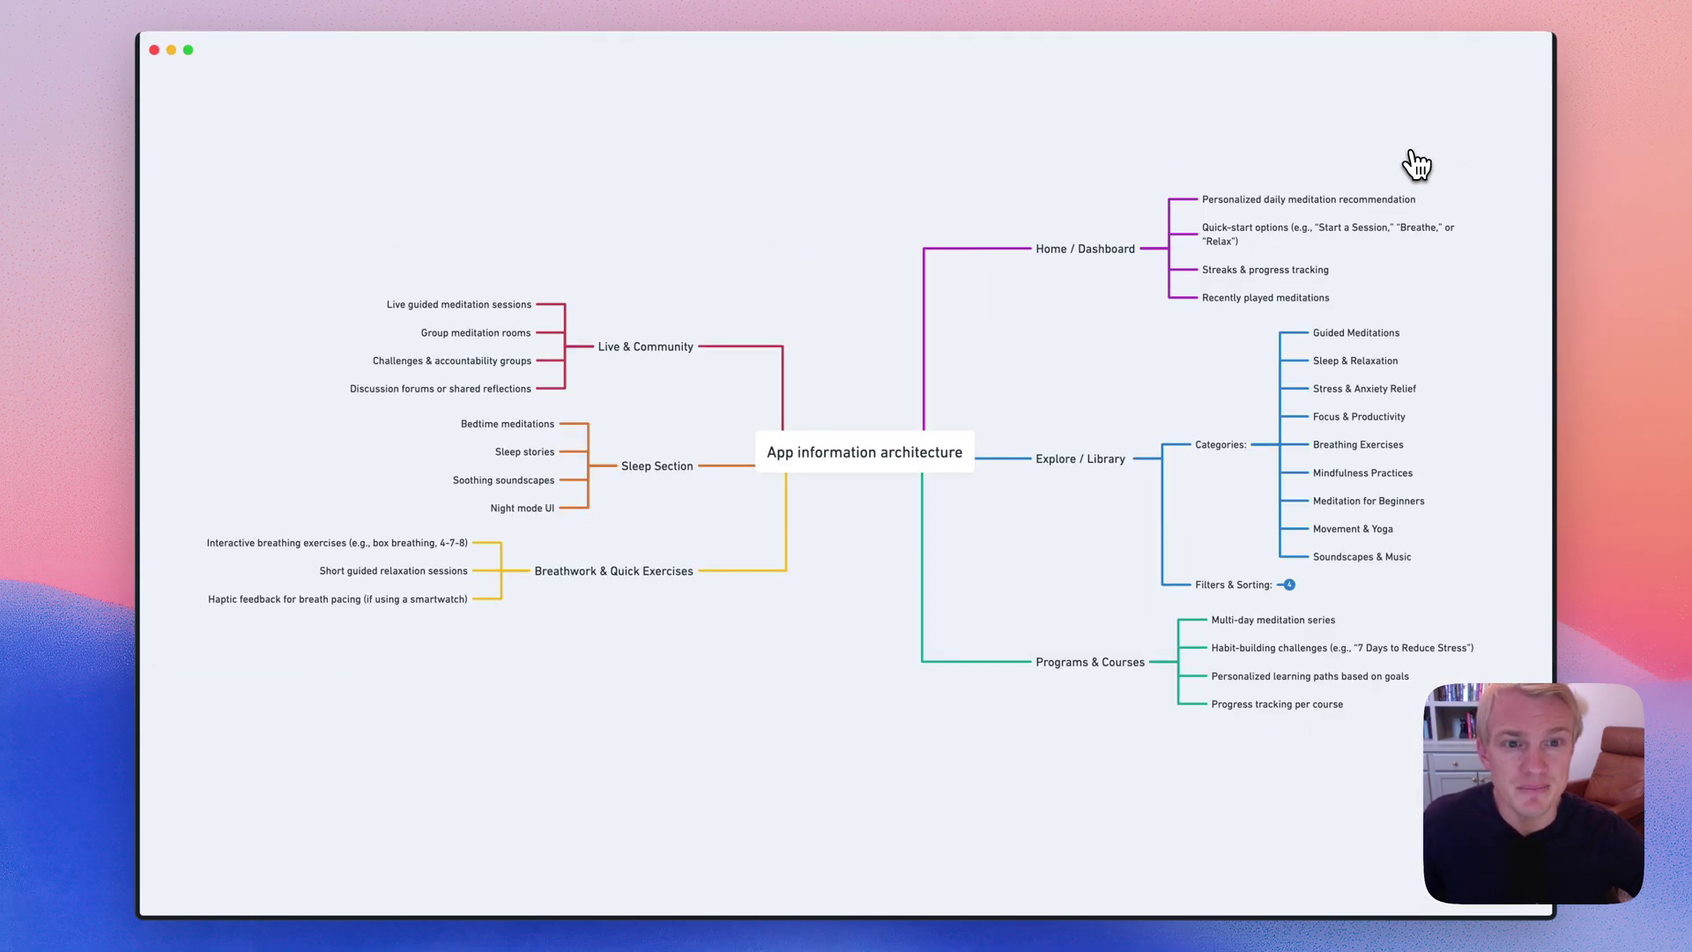
key("Right")
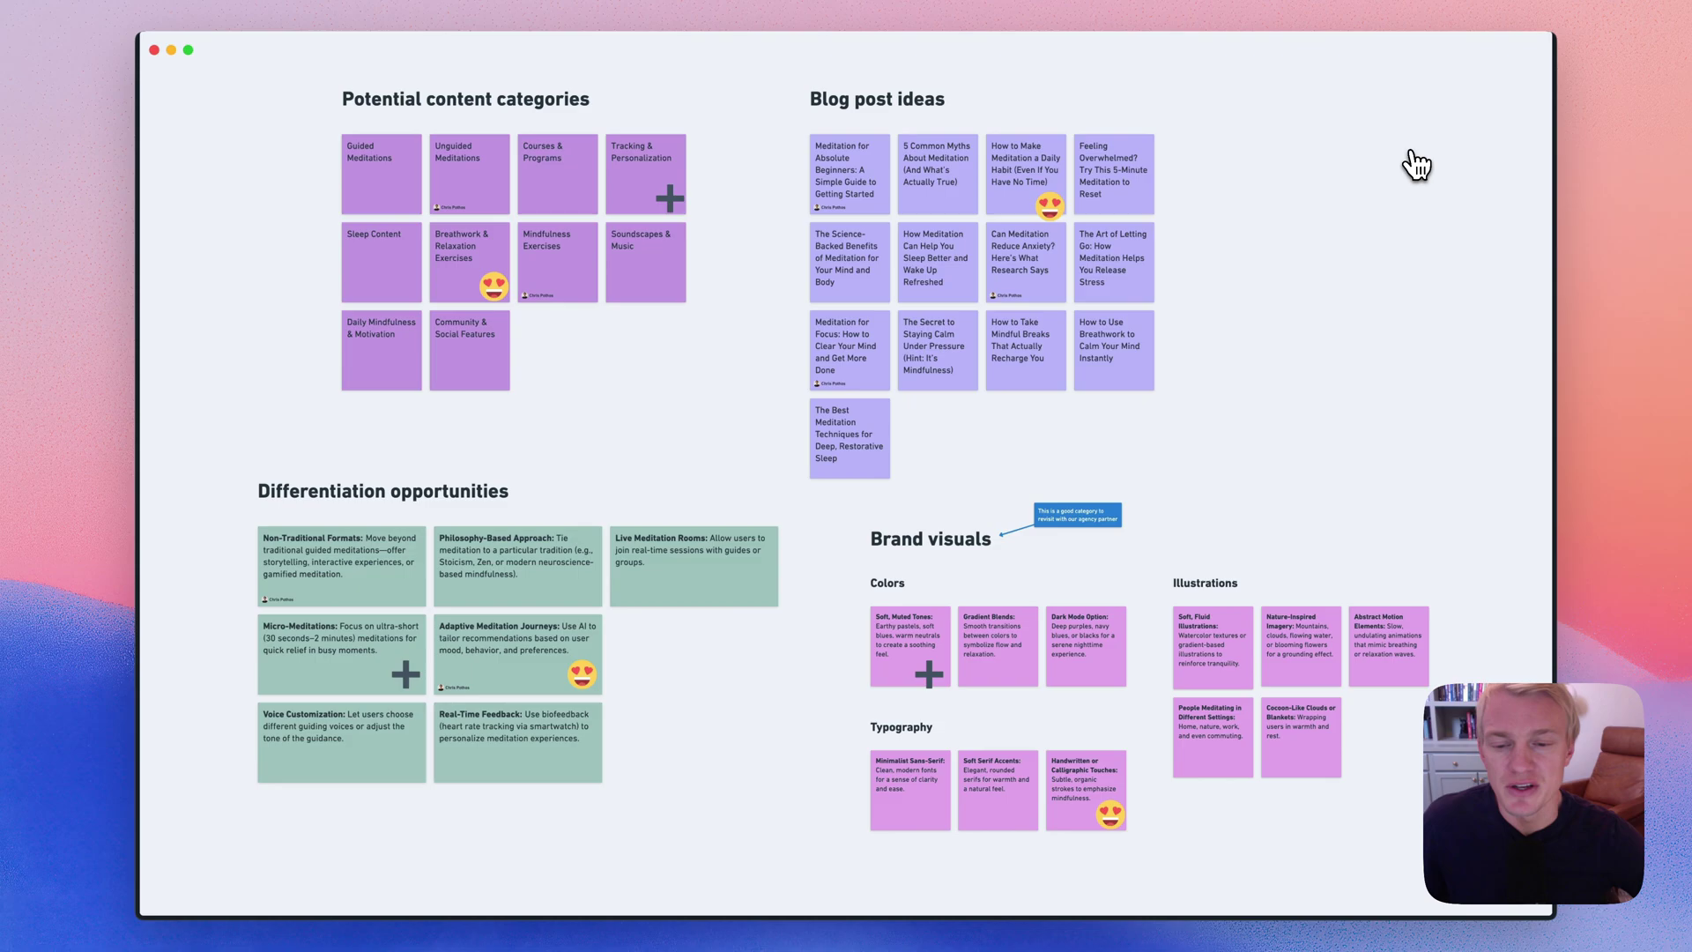
key("Right")
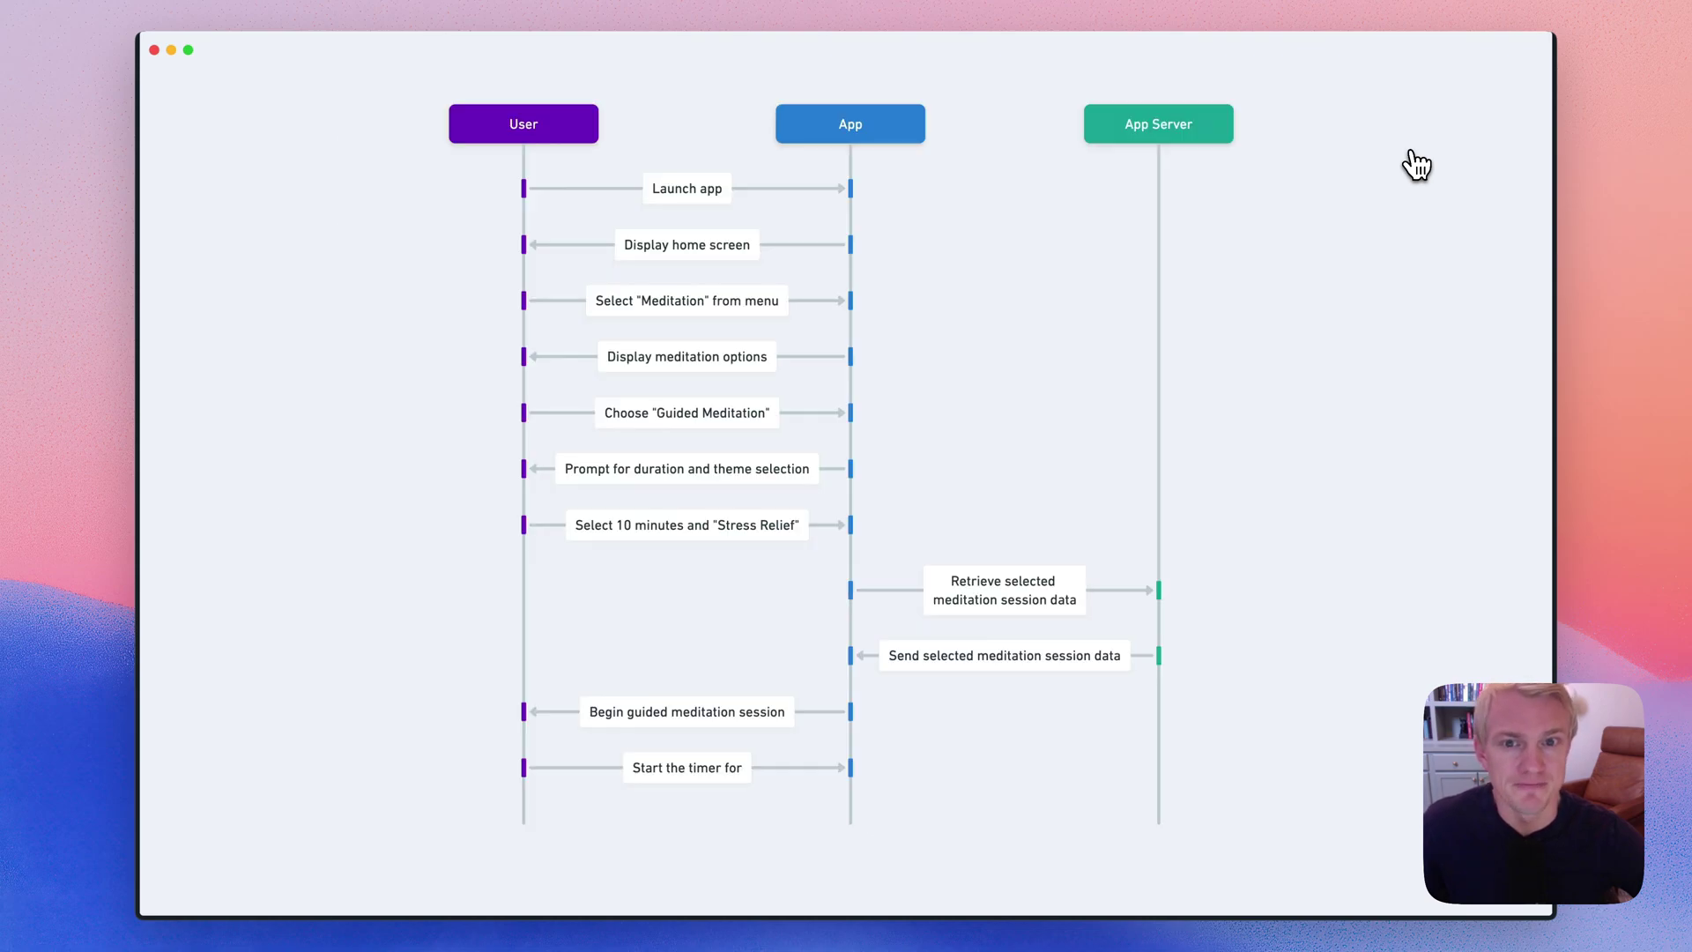
key("Right")
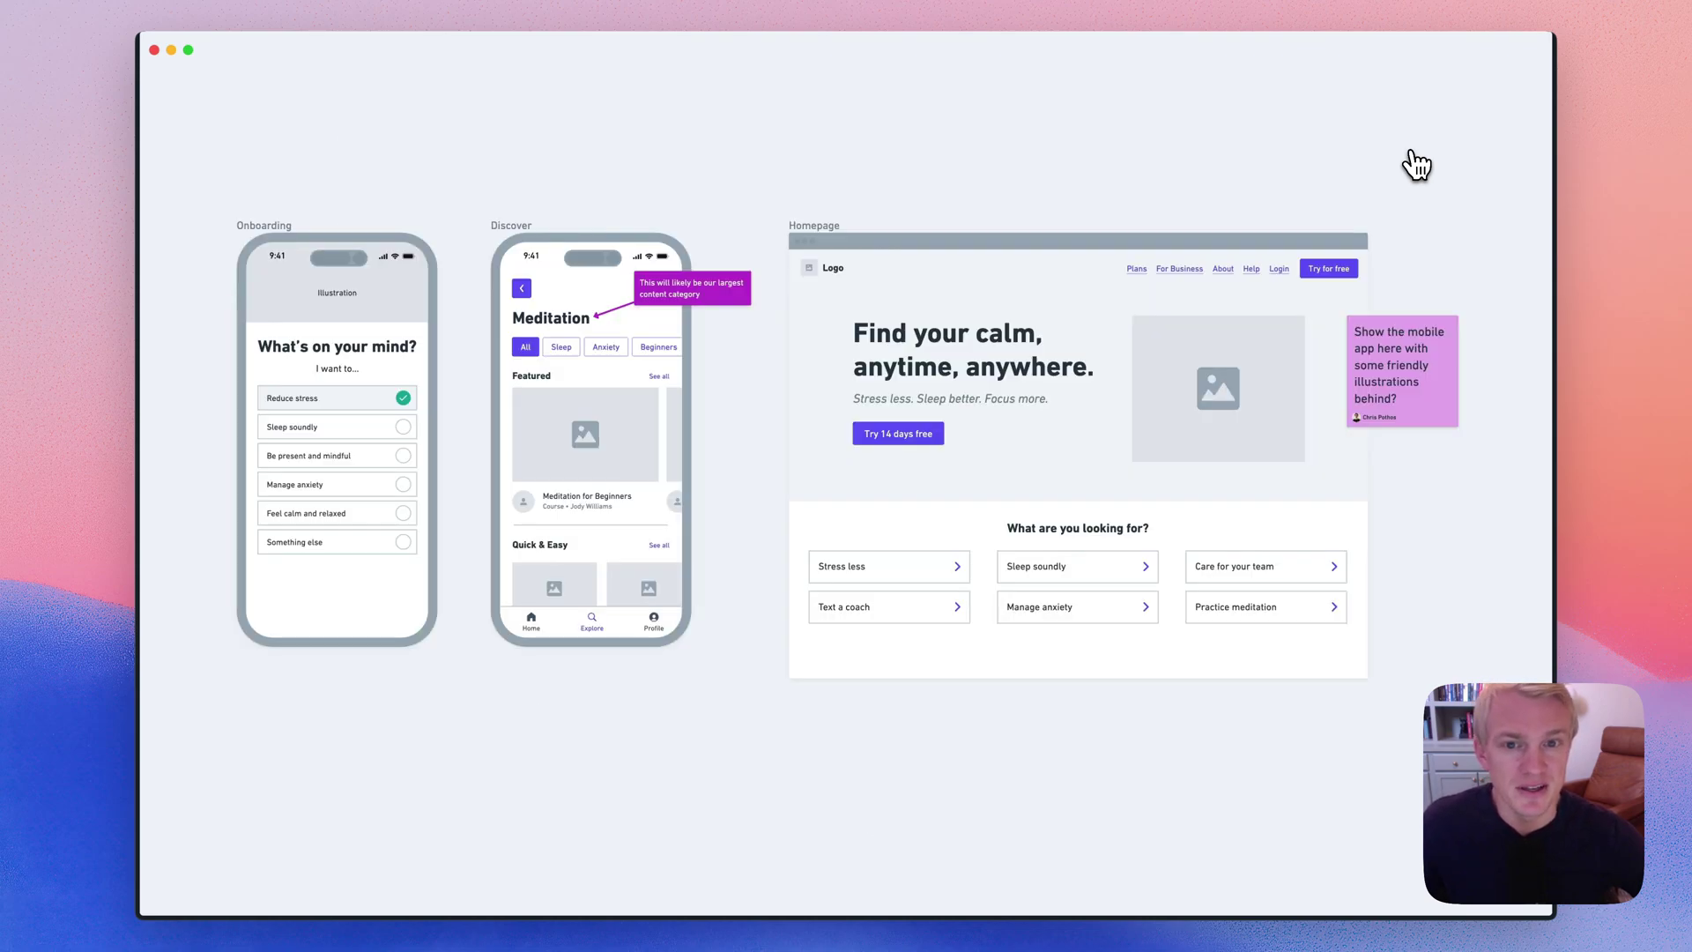
key("Right")
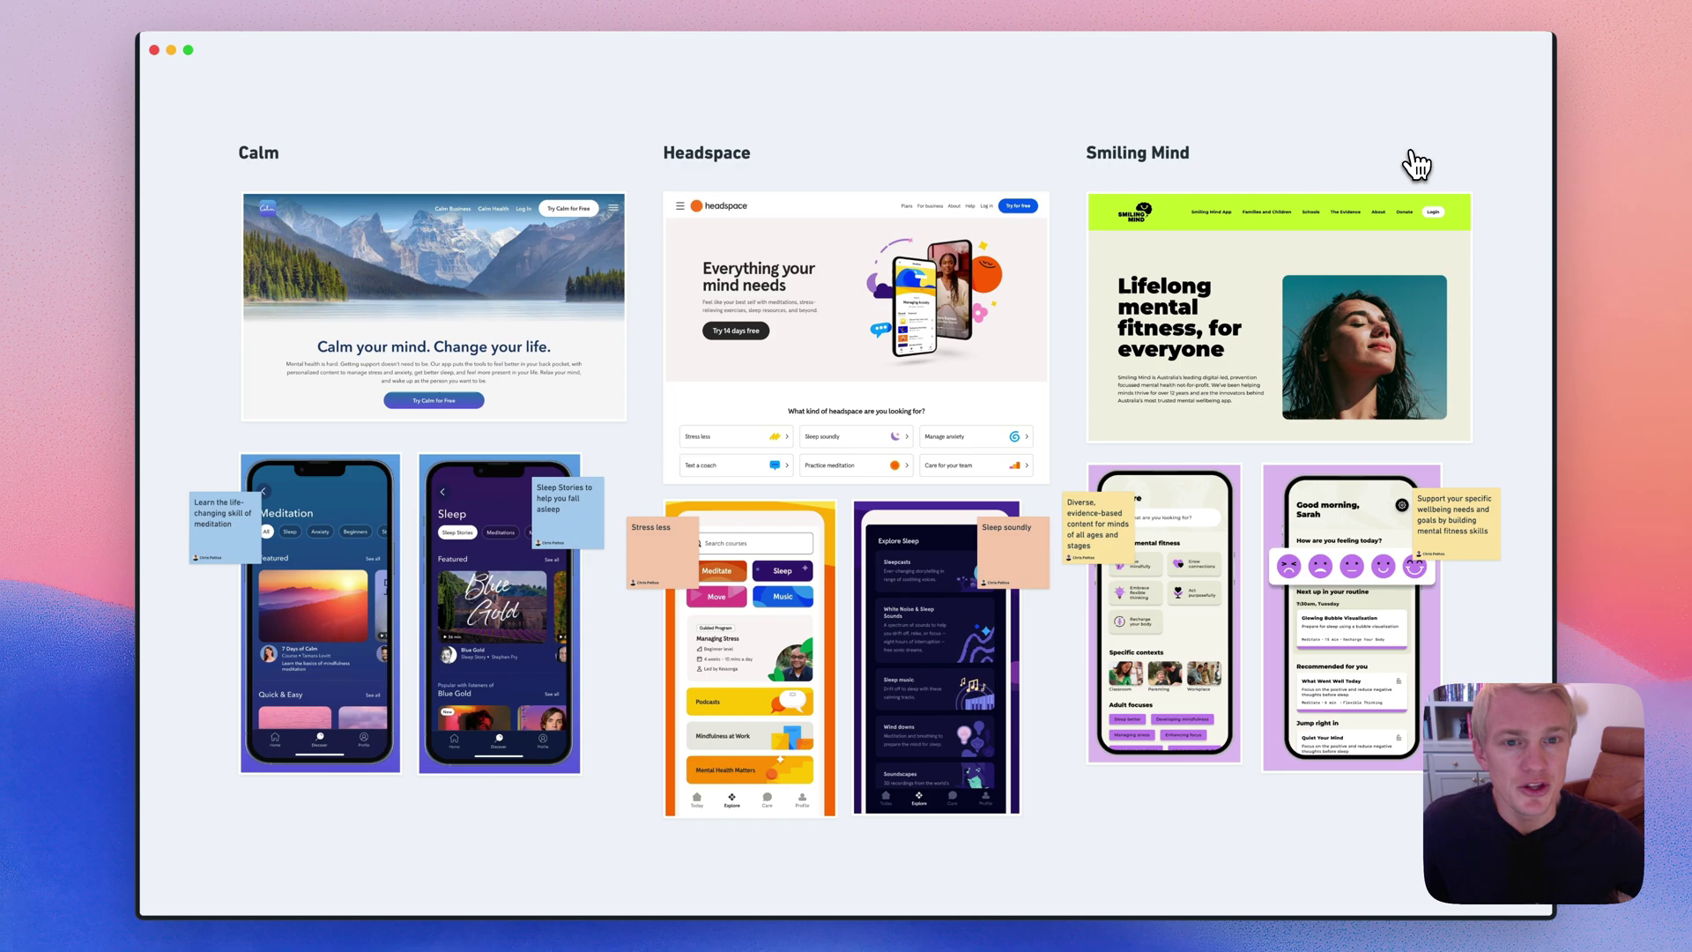
- Exit the presentation and zoom out over the whole Brainstorming board
key("Escape")
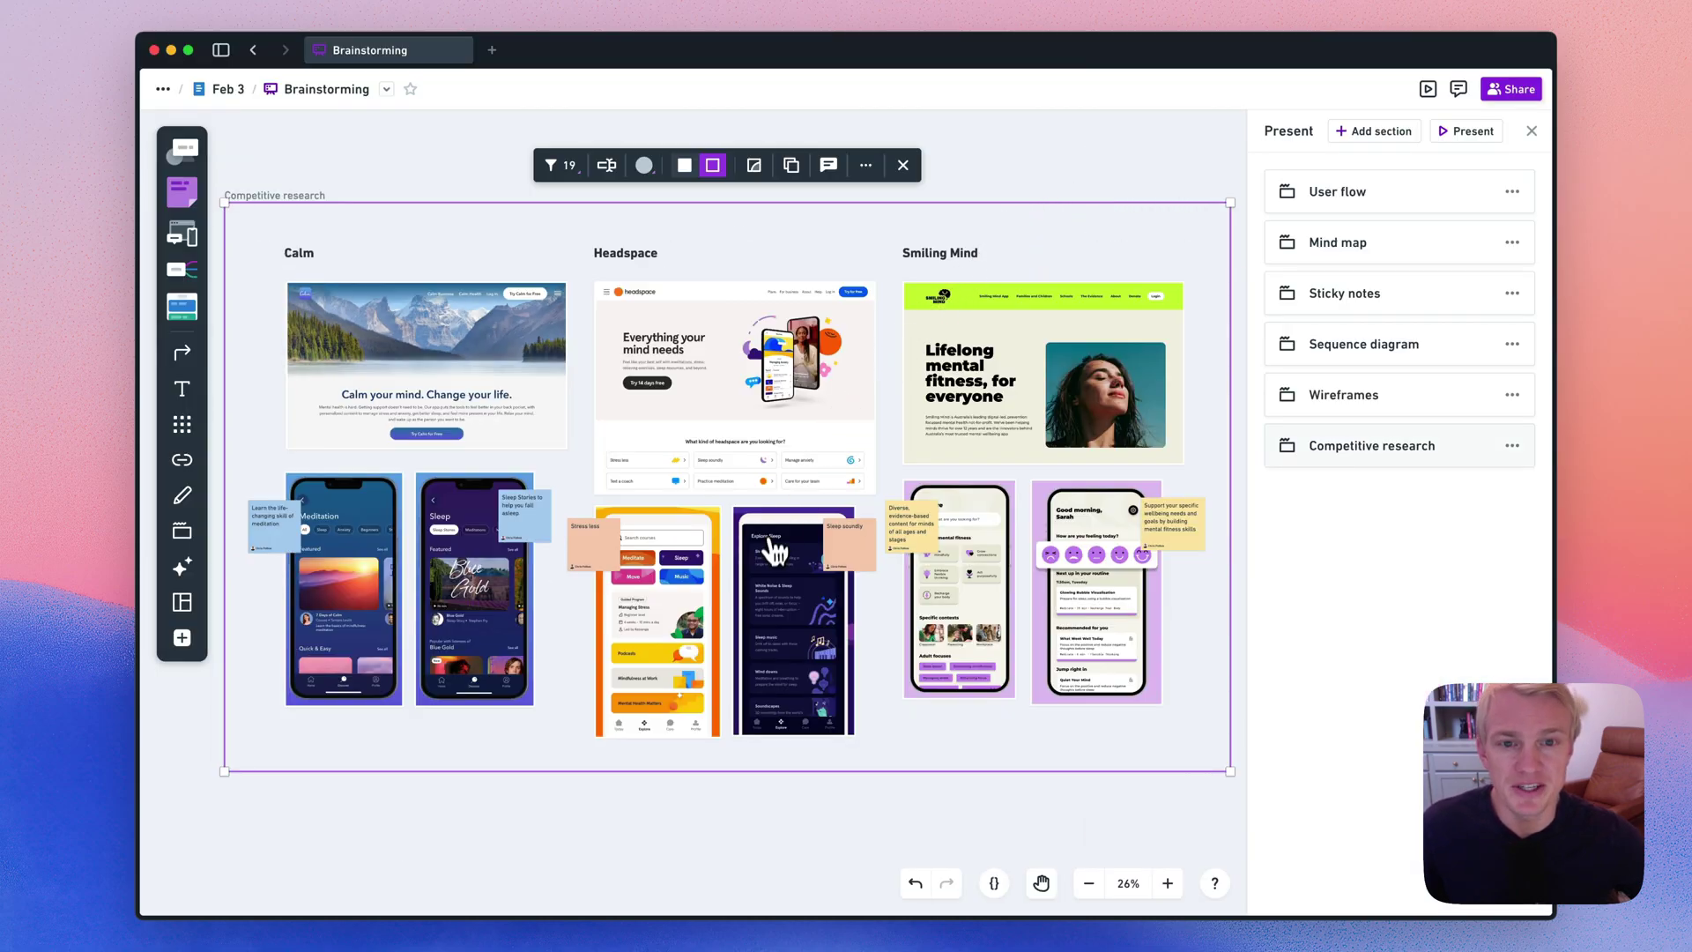
scroll(776, 554, "down", 3)
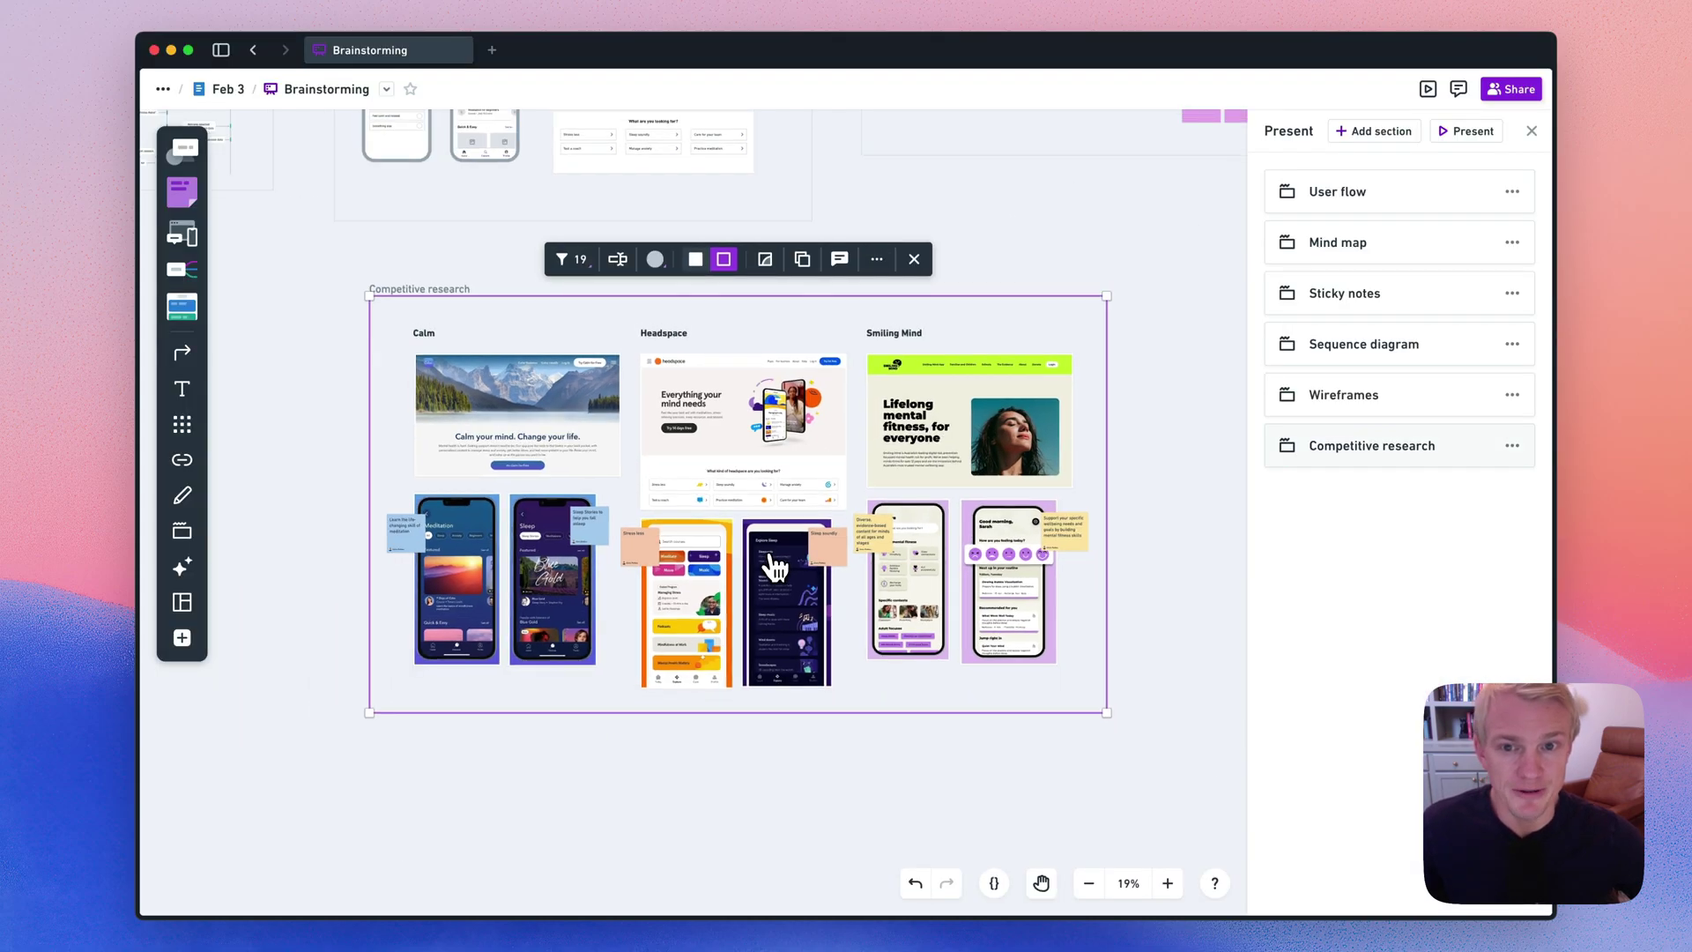
scroll(776, 554, "down", 1)
- Go back to the Product team's projects list and open the Meditation App Launch project
left_click(169, 89)
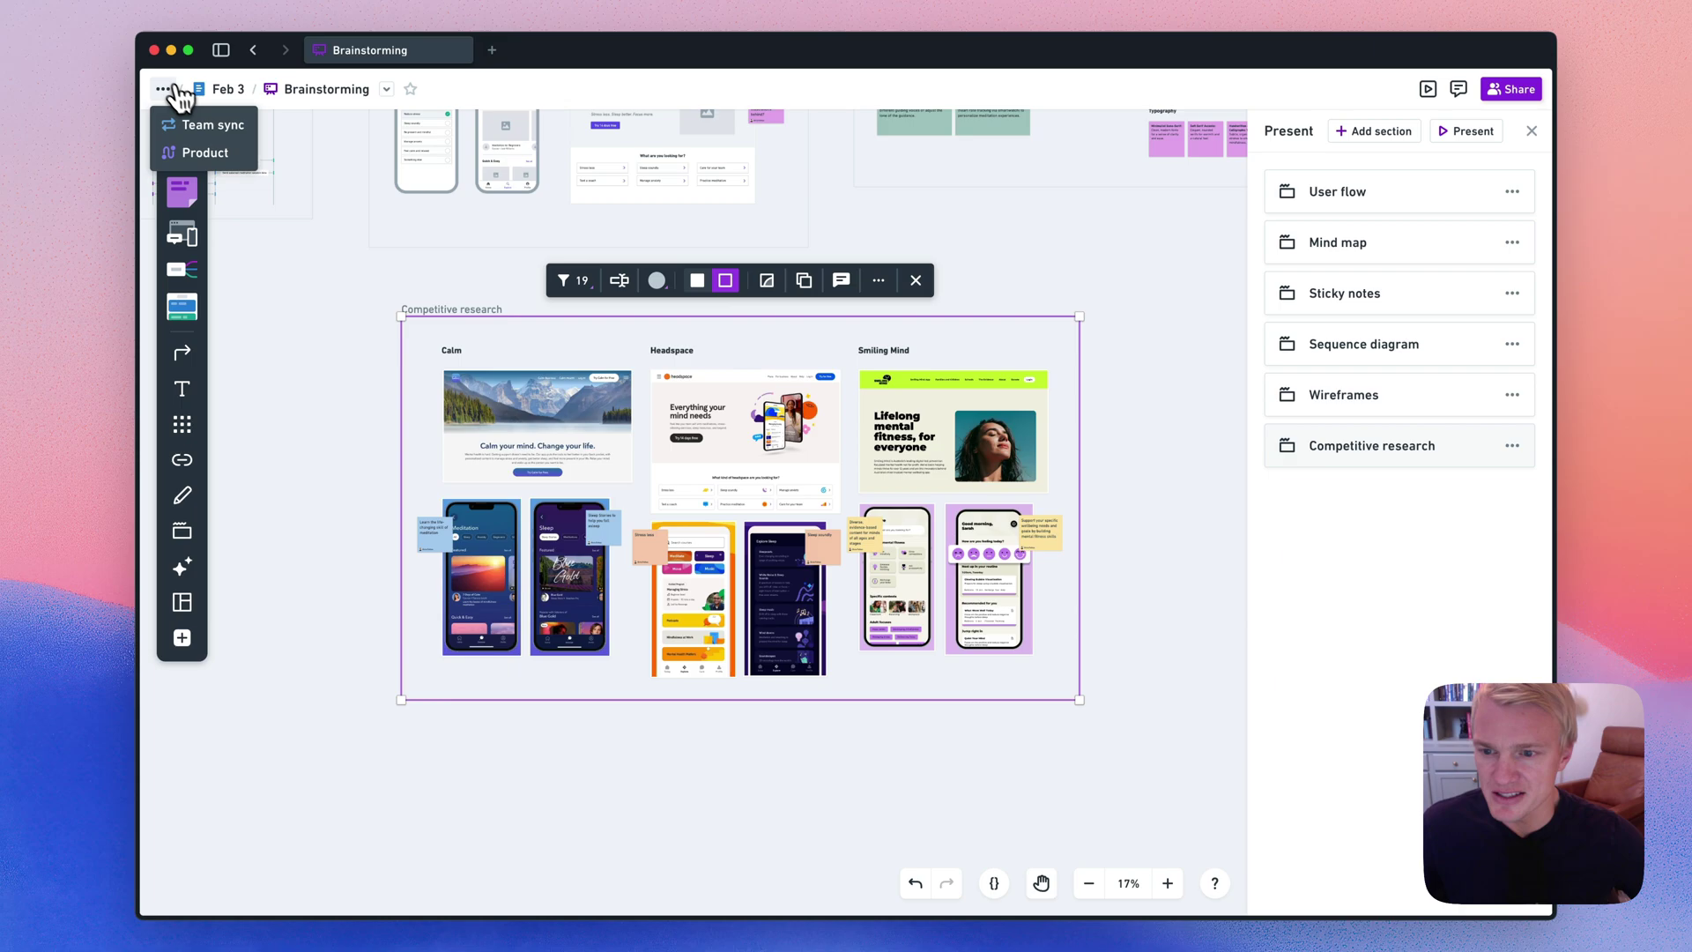
left_click(198, 151)
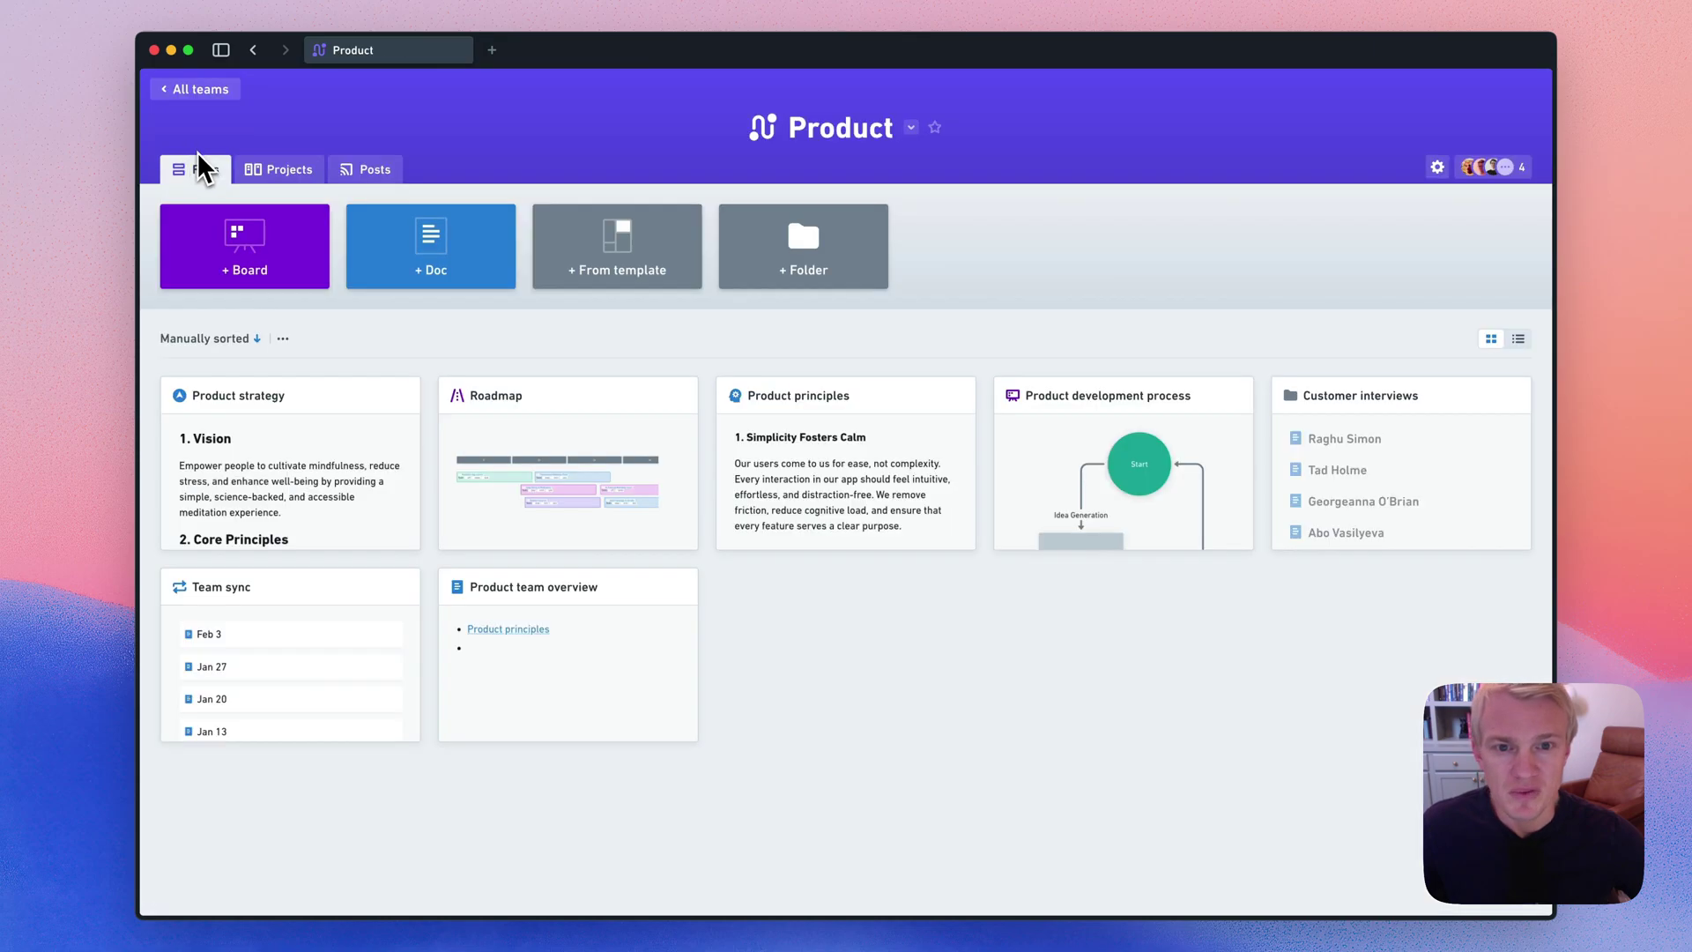
left_click(282, 175)
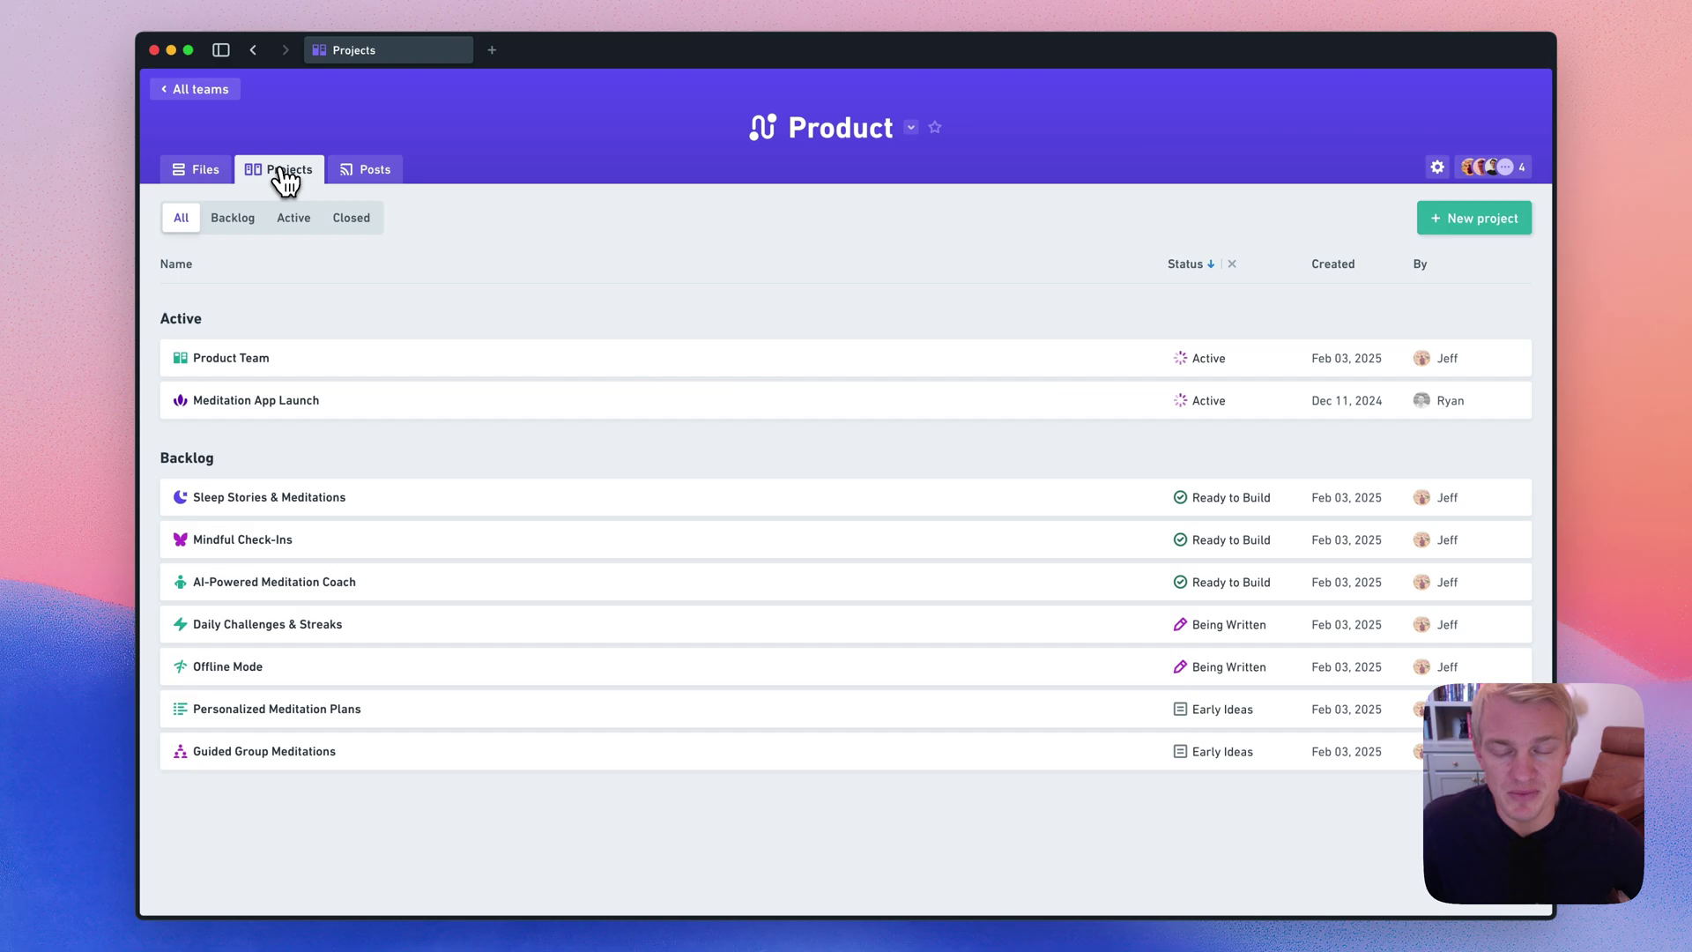
left_click(264, 400)
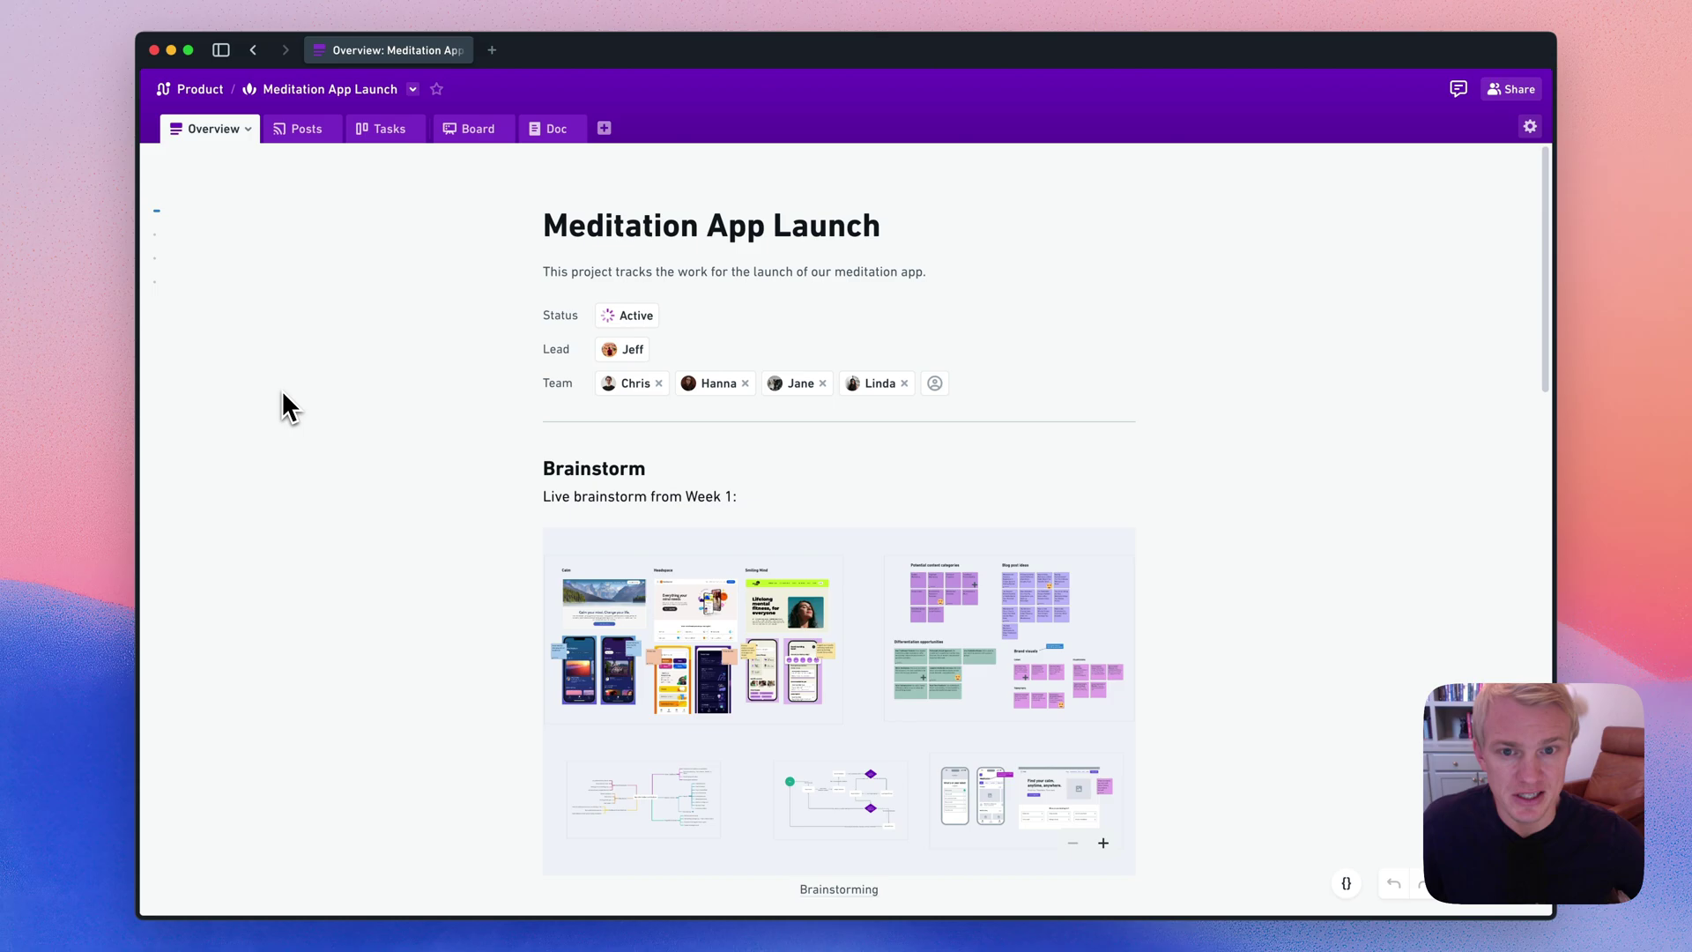
- Scroll the Overview page until the Figma Design direction embed is fully visible
scroll(282, 390, "down", 3)
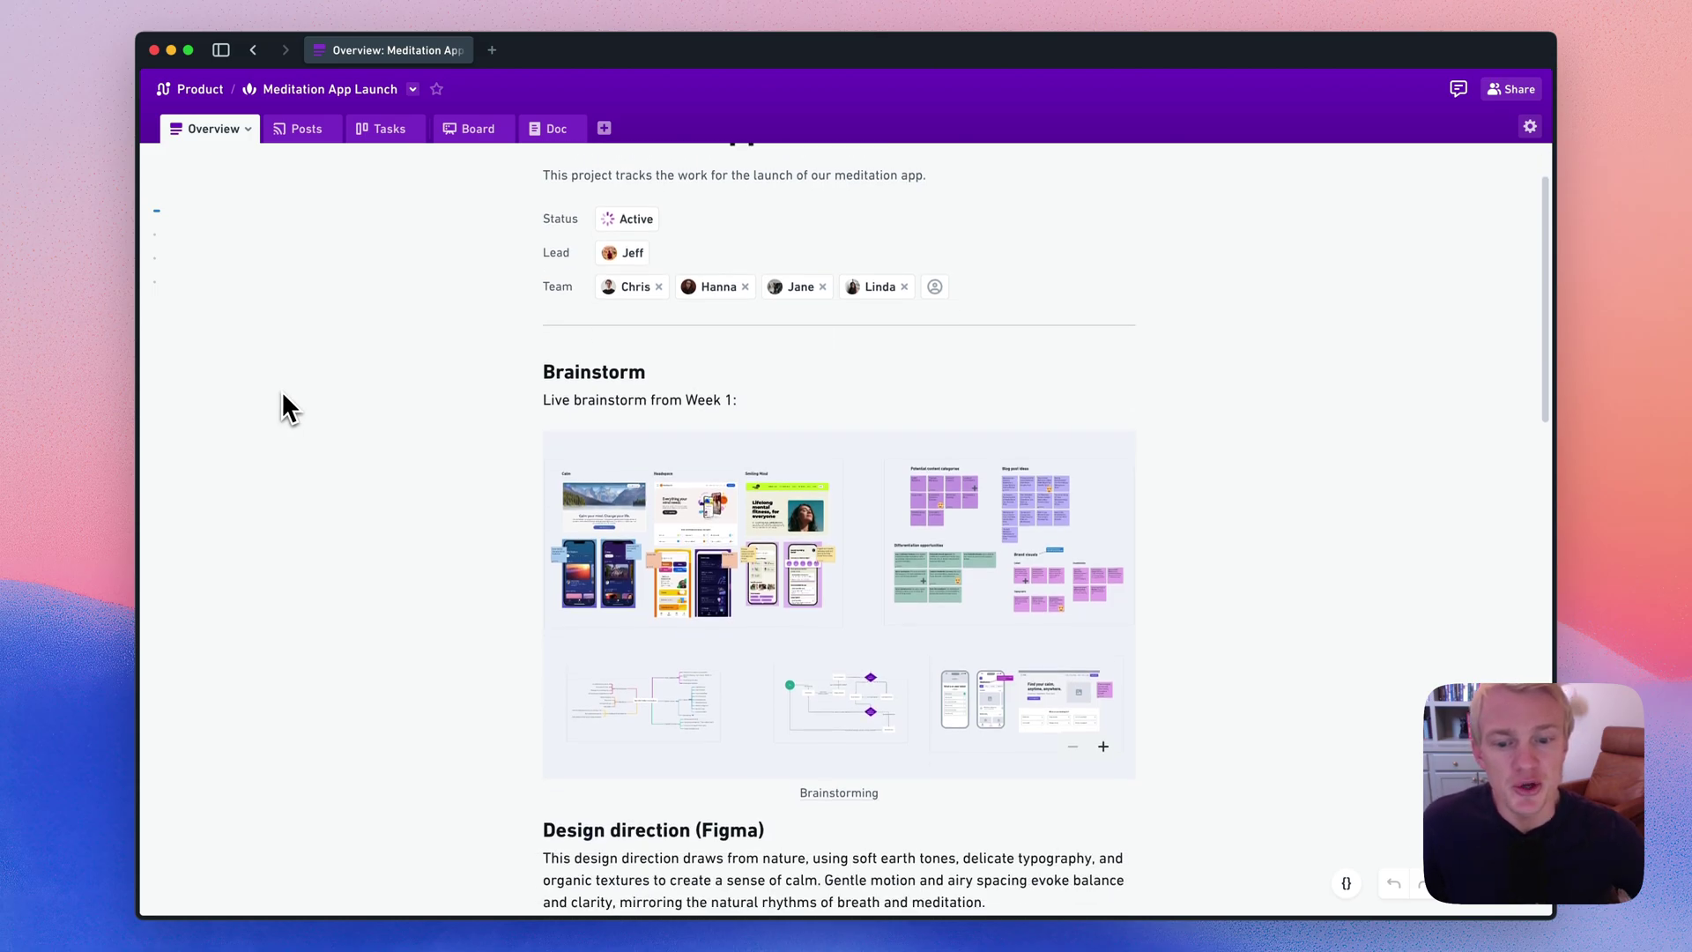
scroll(282, 389, "down", 8)
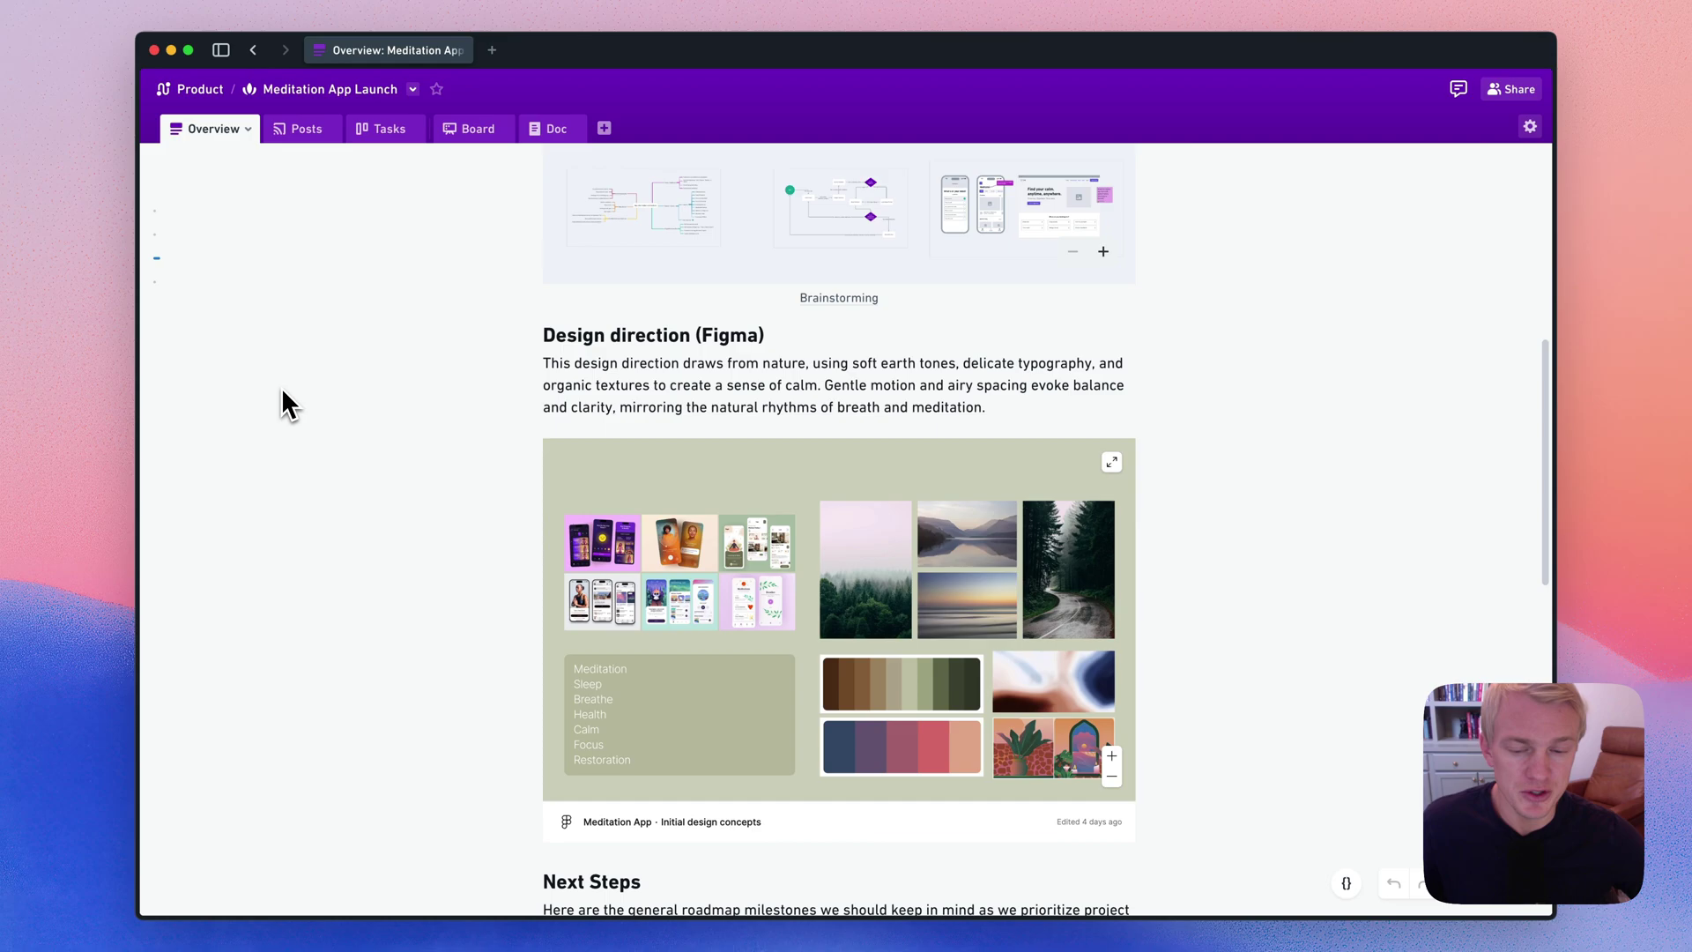
scroll(282, 389, "down", 1)
scroll(282, 391, "down", 1)
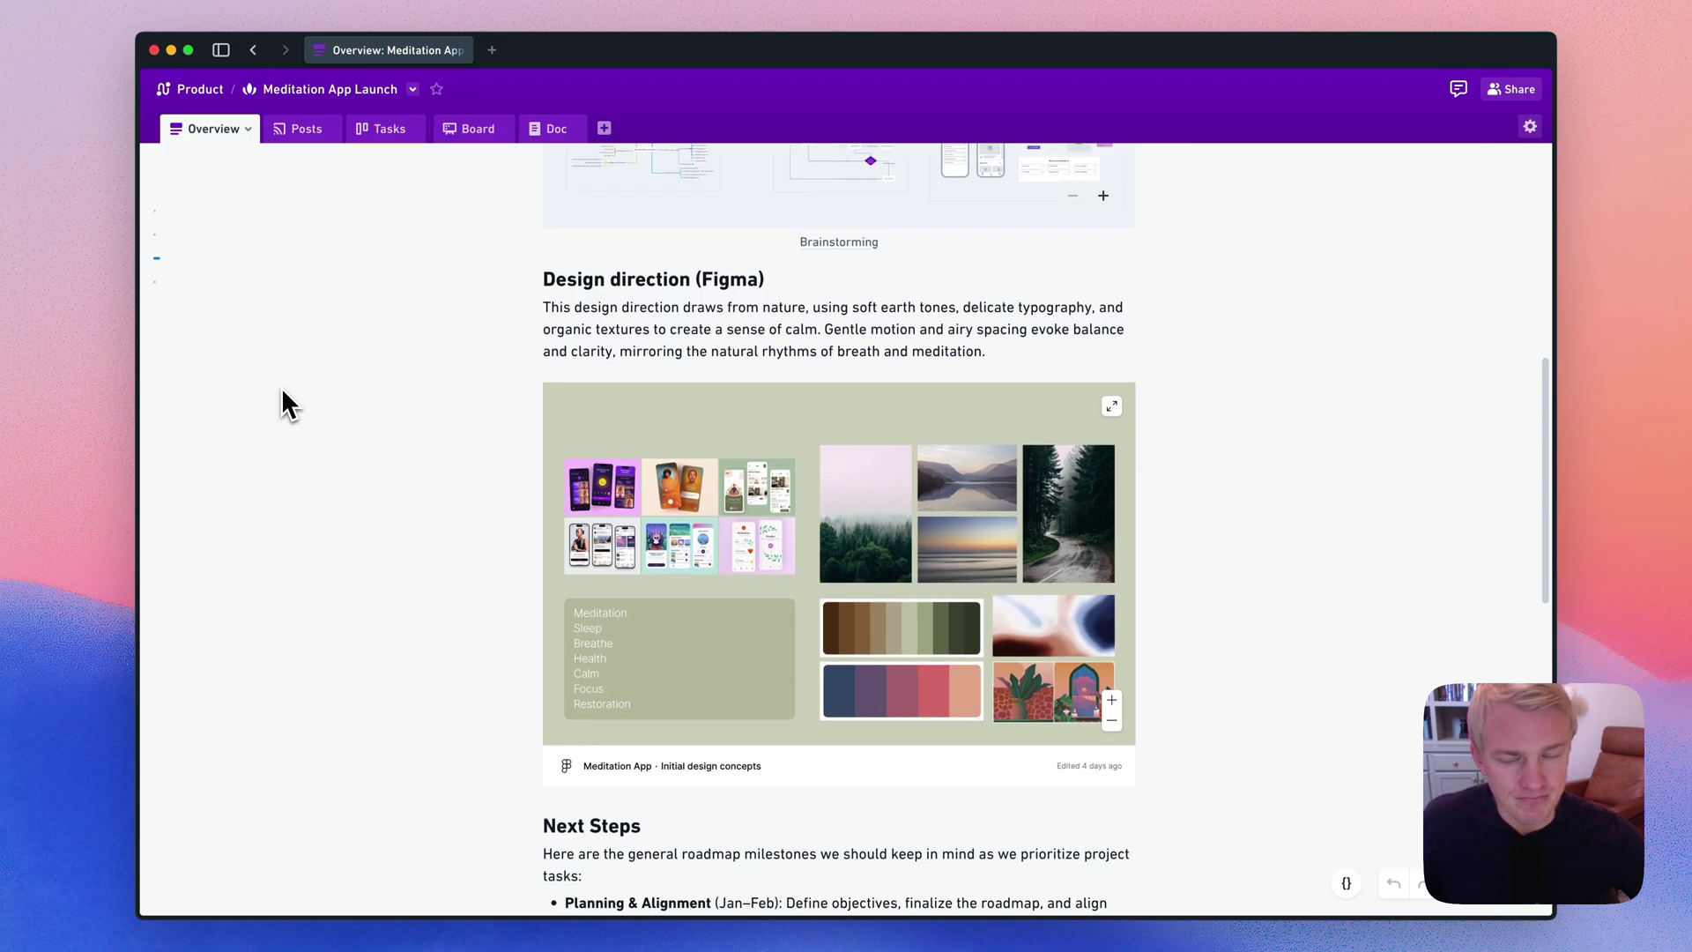
- Show the project's Posts tab with the First design direction feedback post
left_click(304, 132)
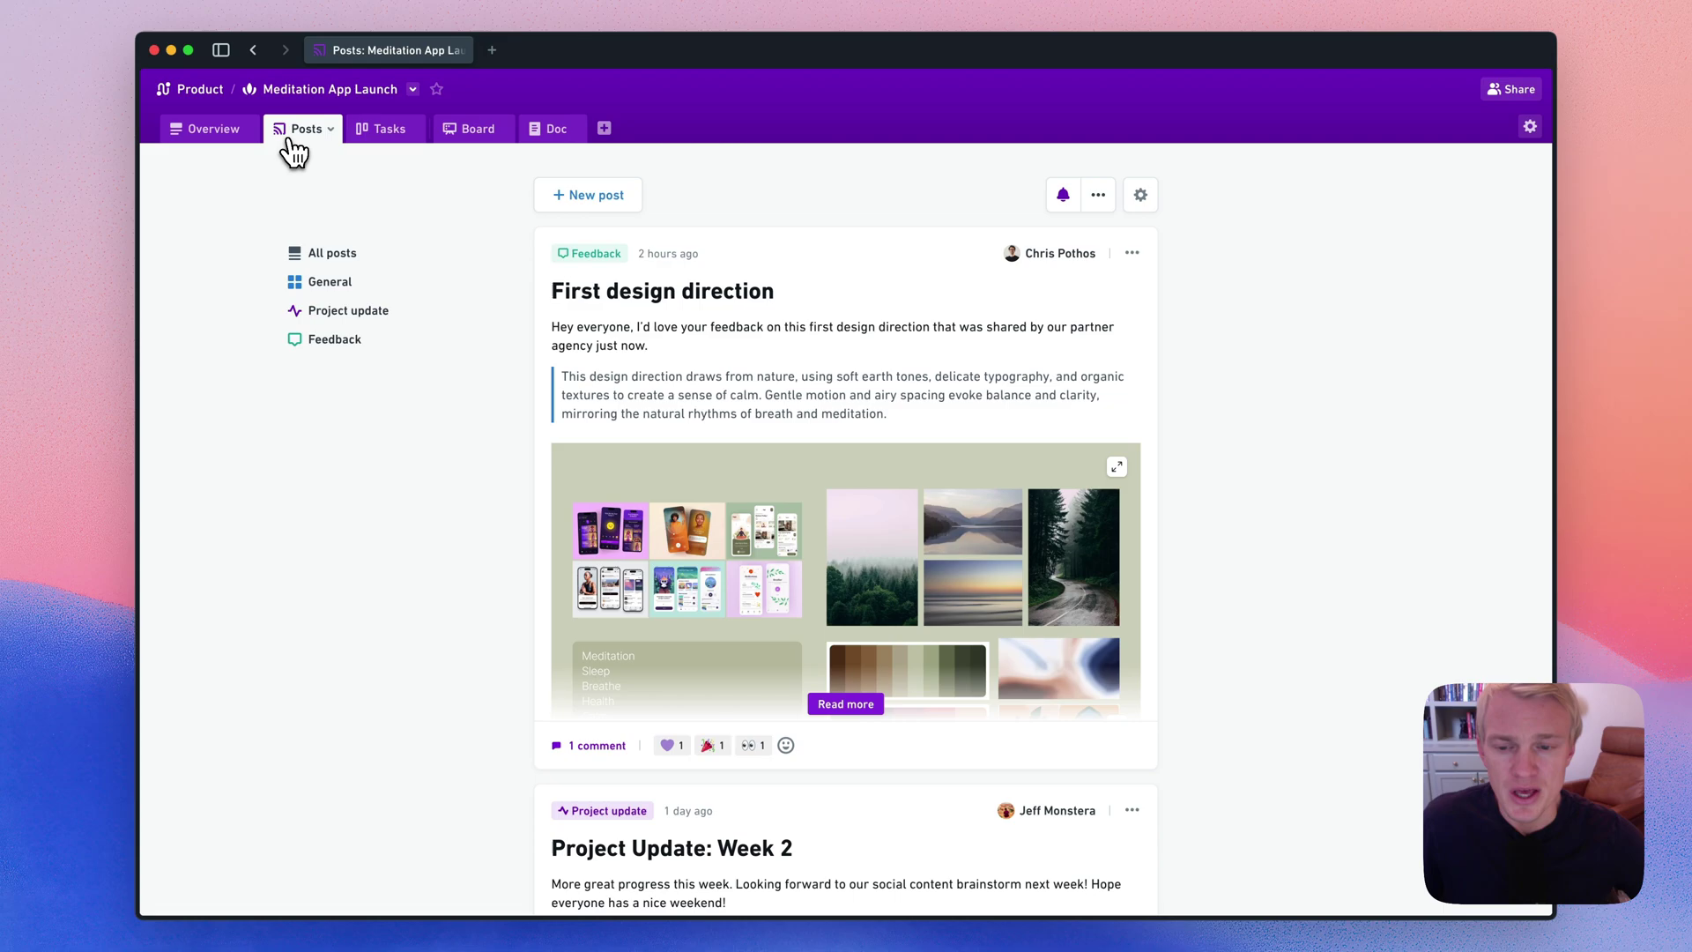
- Open the Tasks board and review the details of Build initial prototype (2/4, In Progress)
left_click(377, 139)
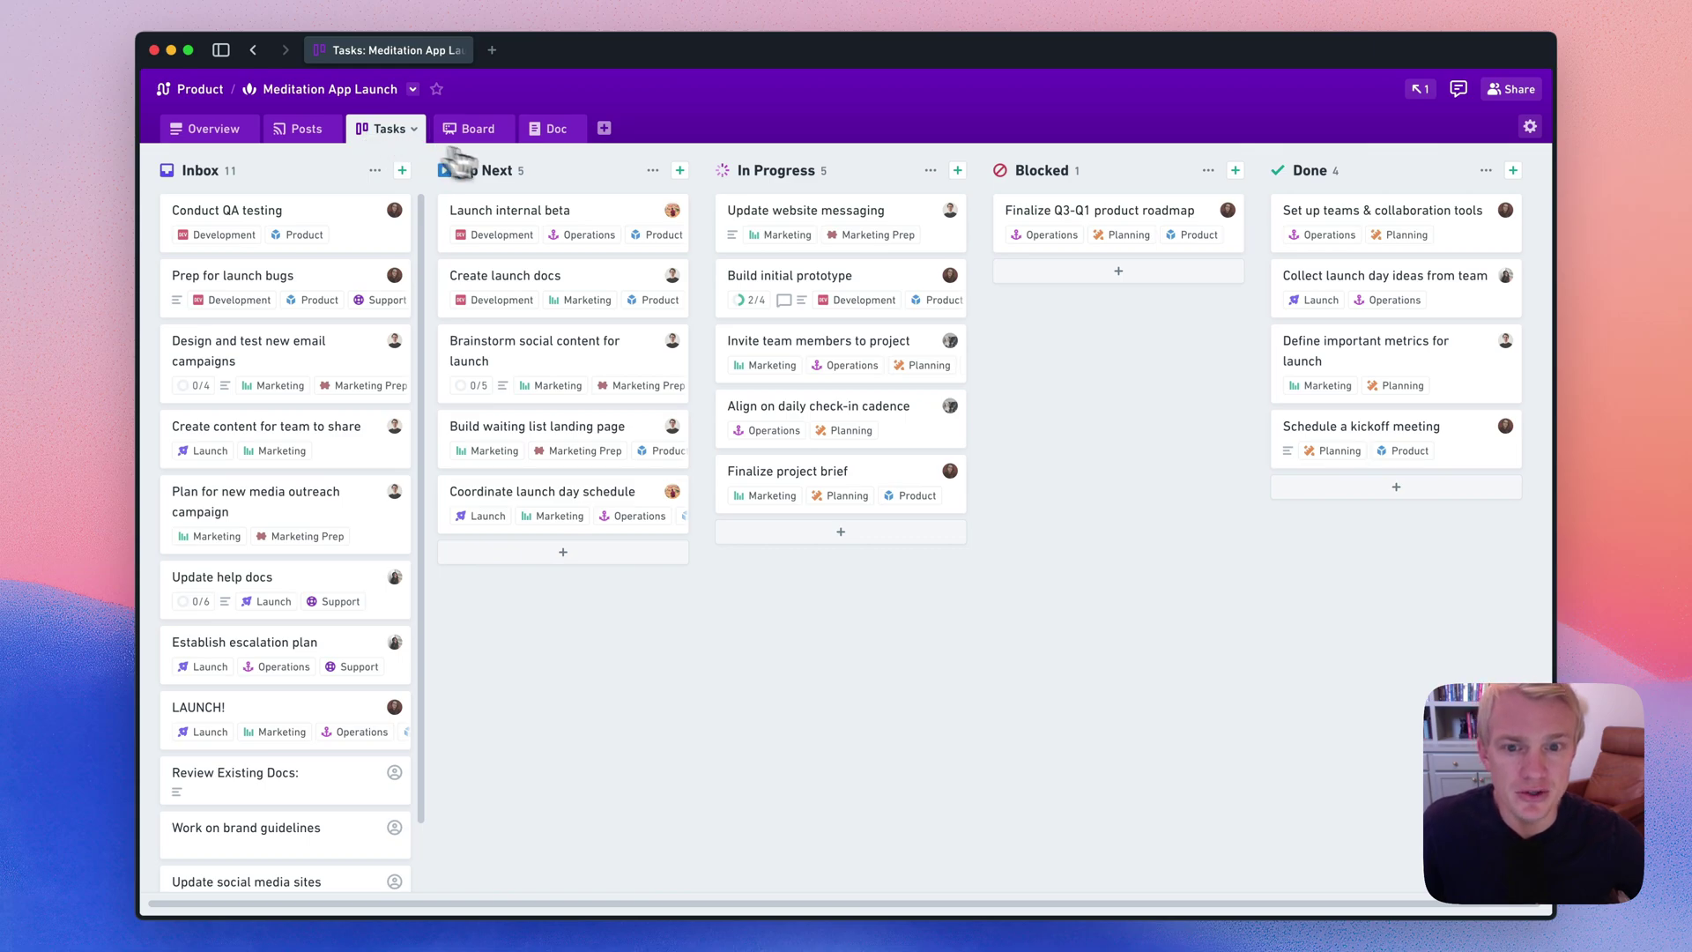
left_click(870, 279)
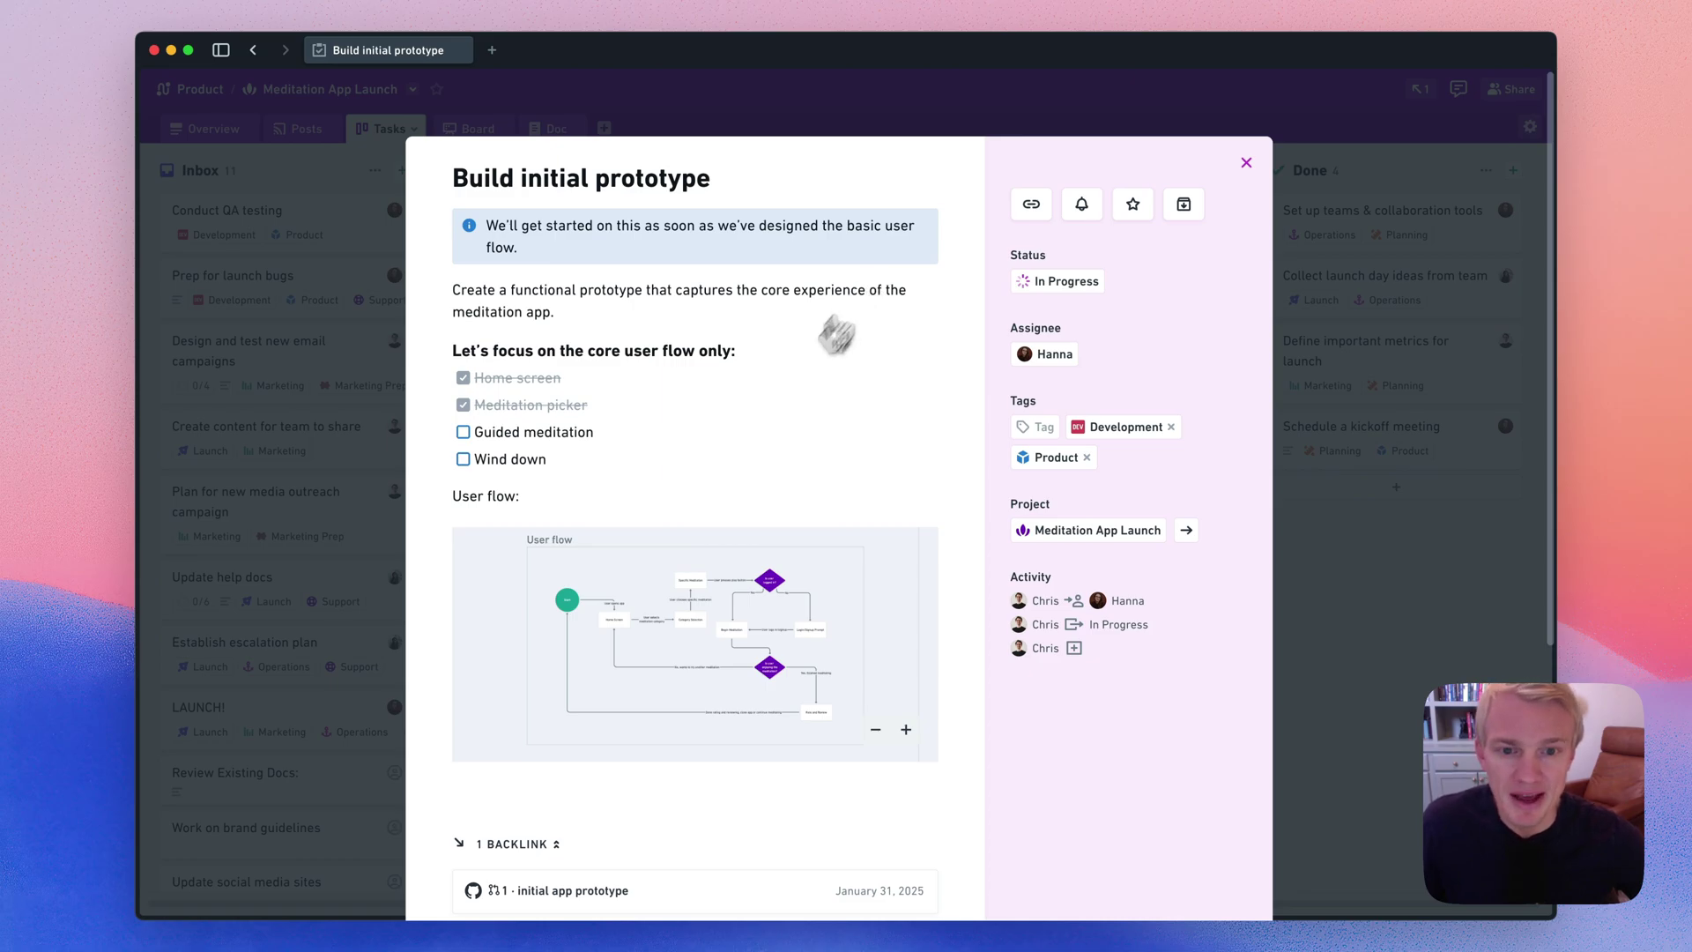
scroll(717, 472, "down", 5)
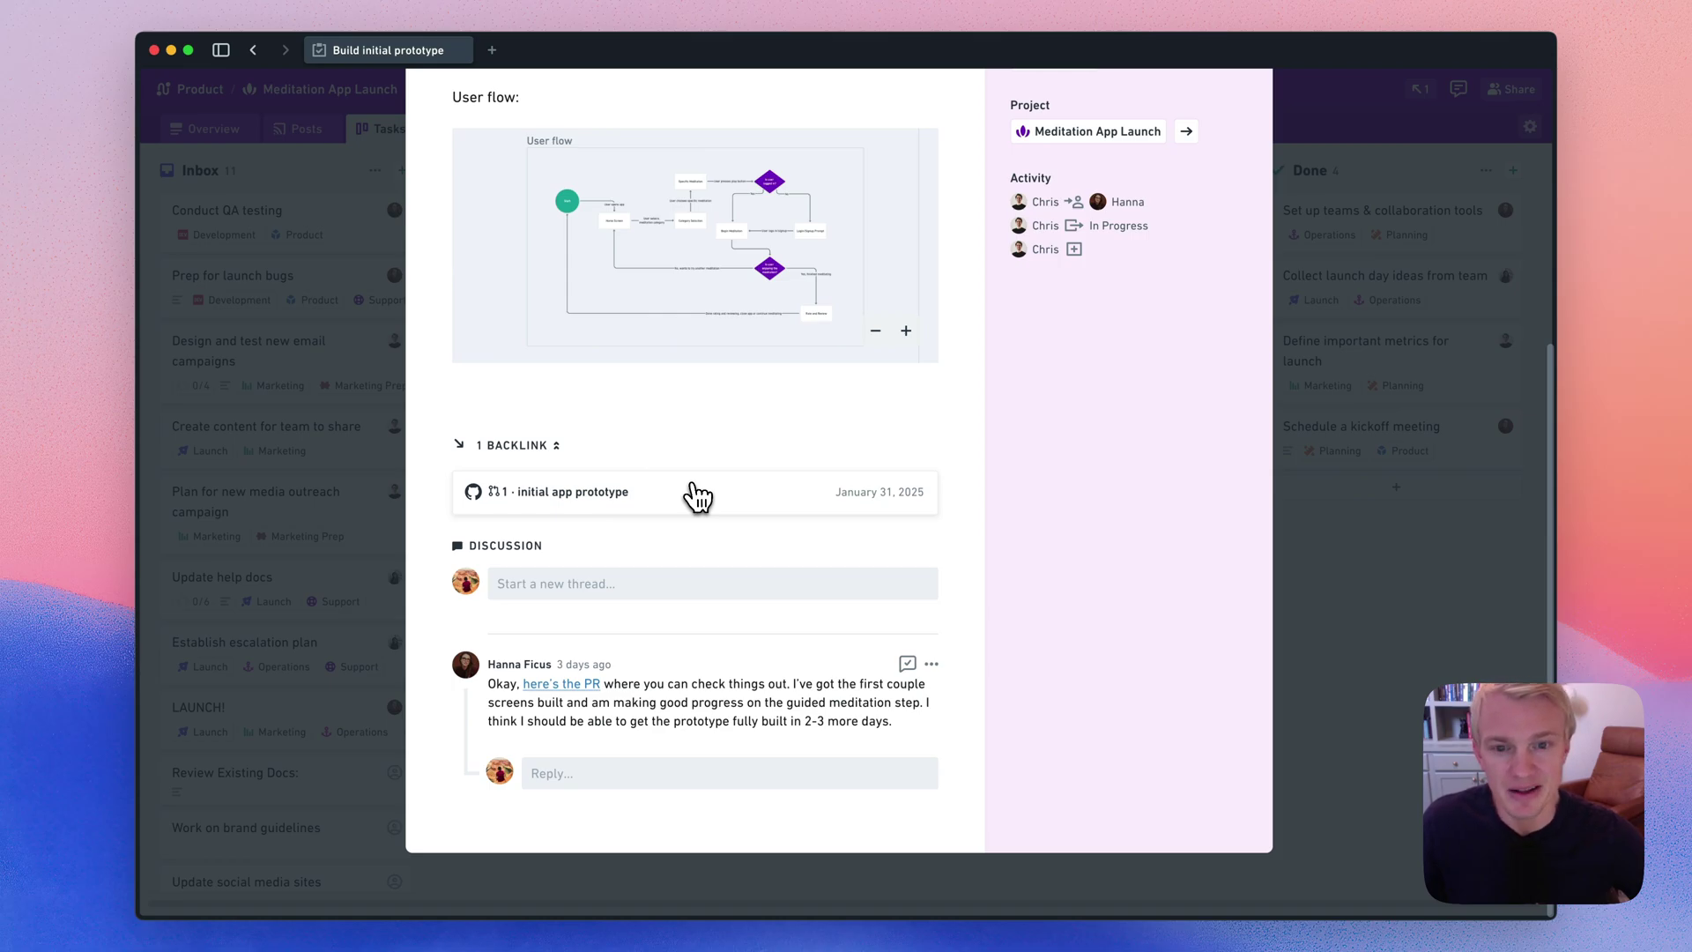
left_click(1348, 336)
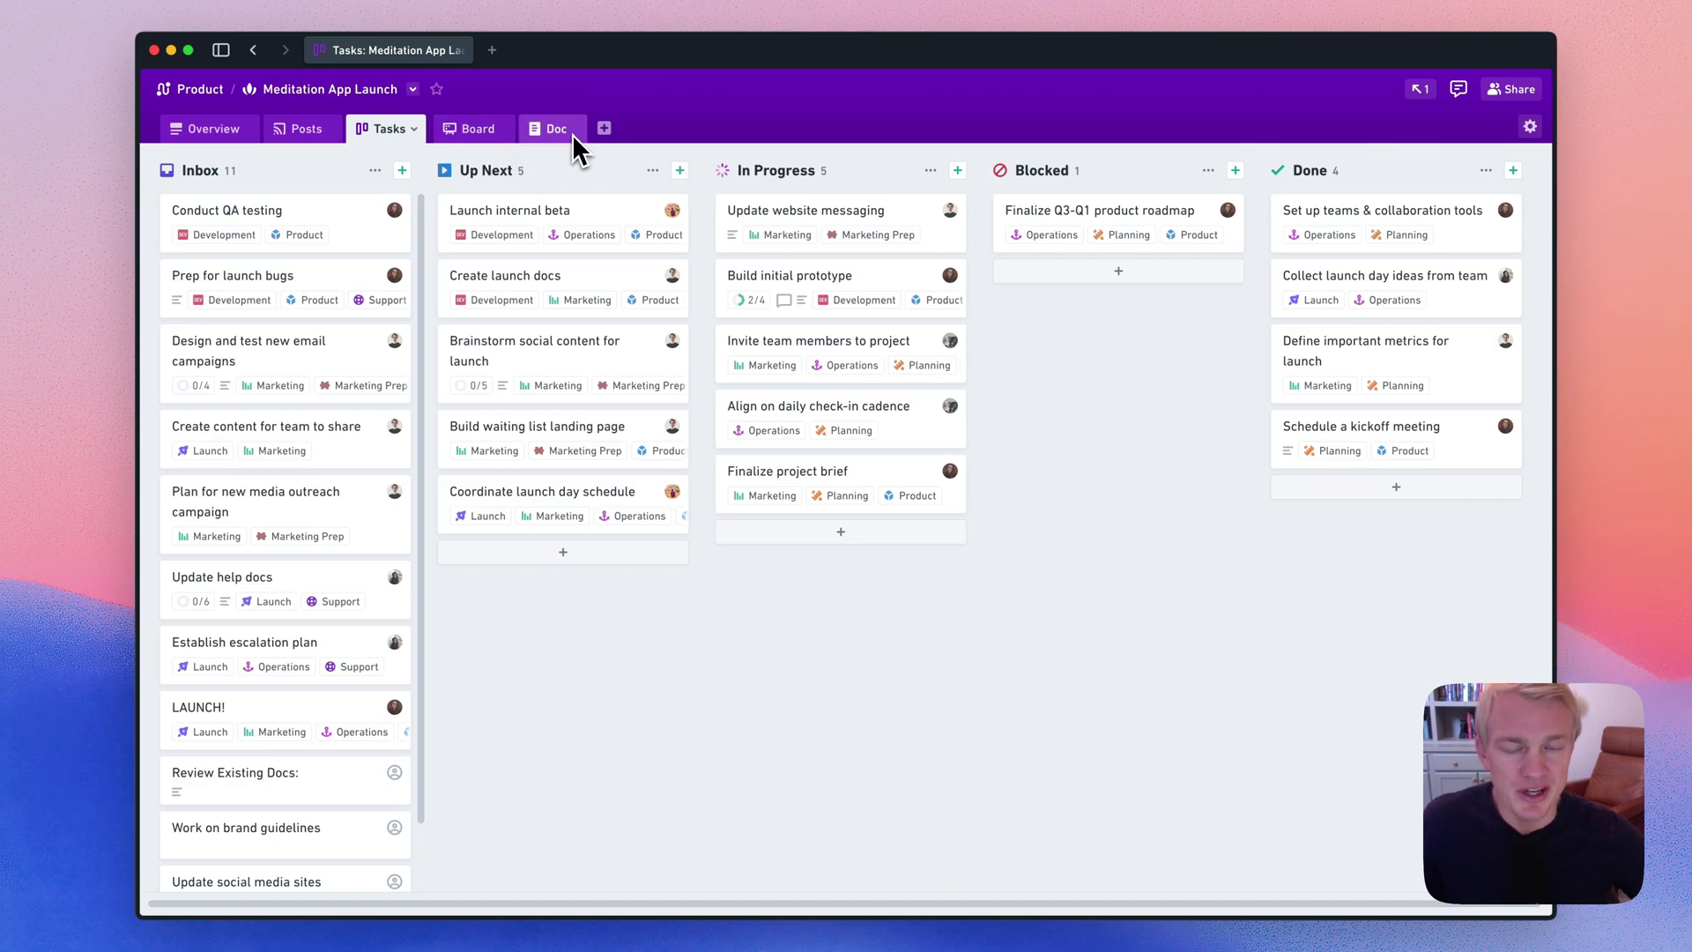
- Open the project's timeline board and zoom to the Update website messaging card
left_click(472, 123)
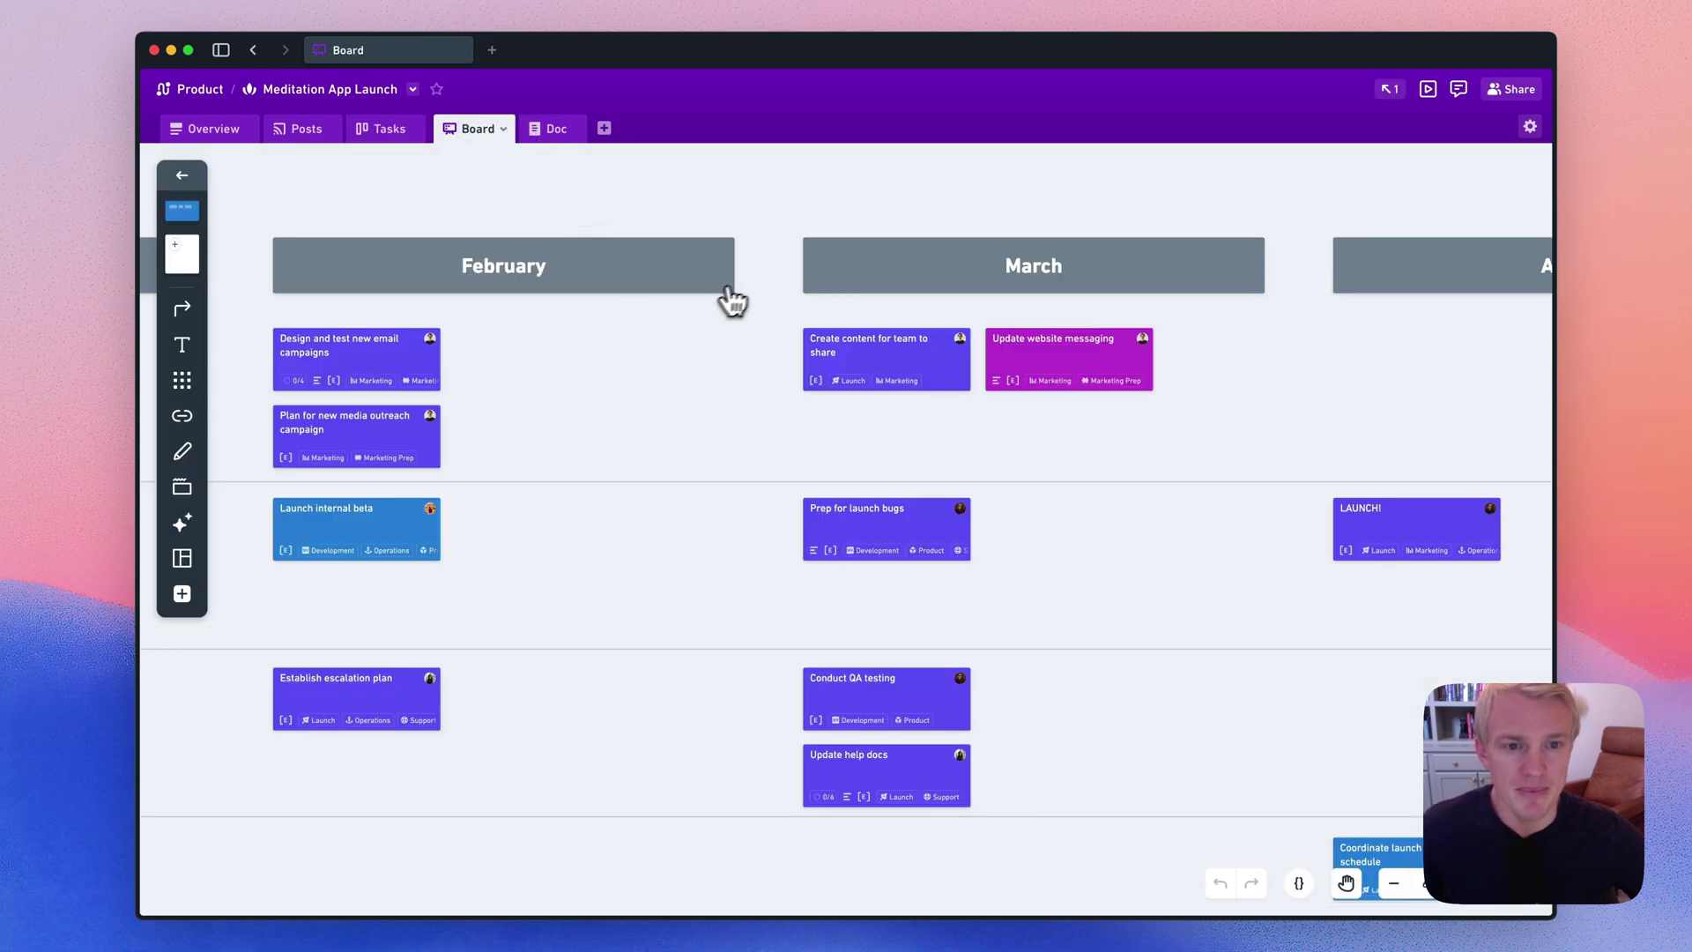
scroll(836, 357, "down", 5)
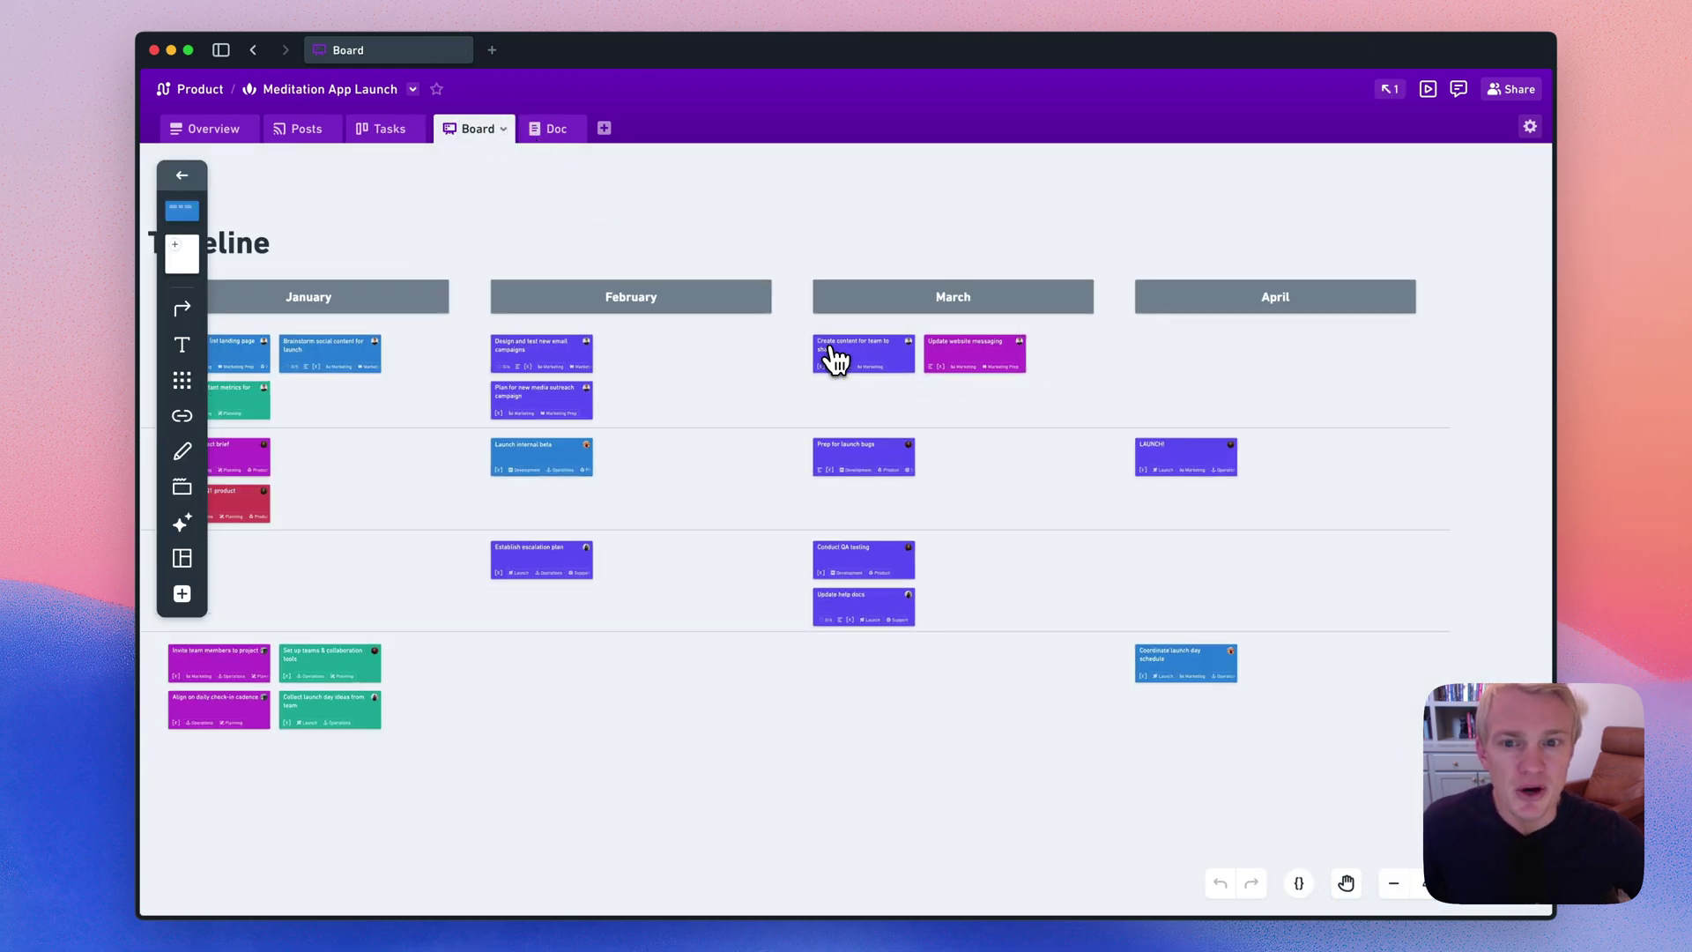
scroll(835, 357, "down", 5)
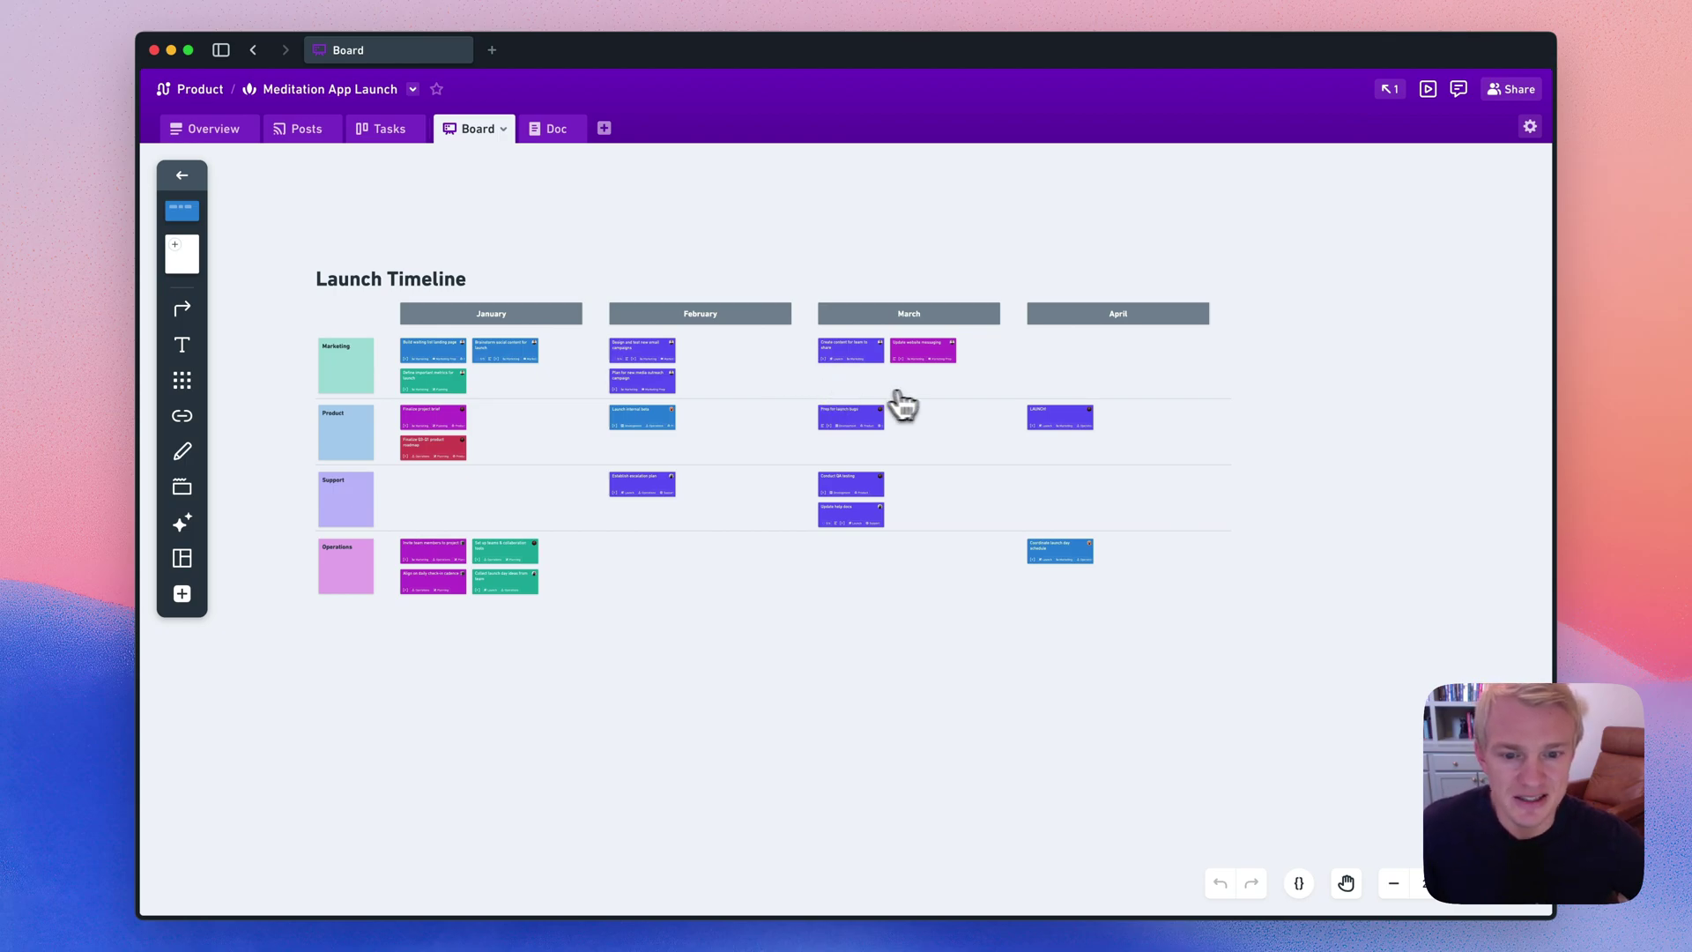
scroll(917, 352, "up", 5)
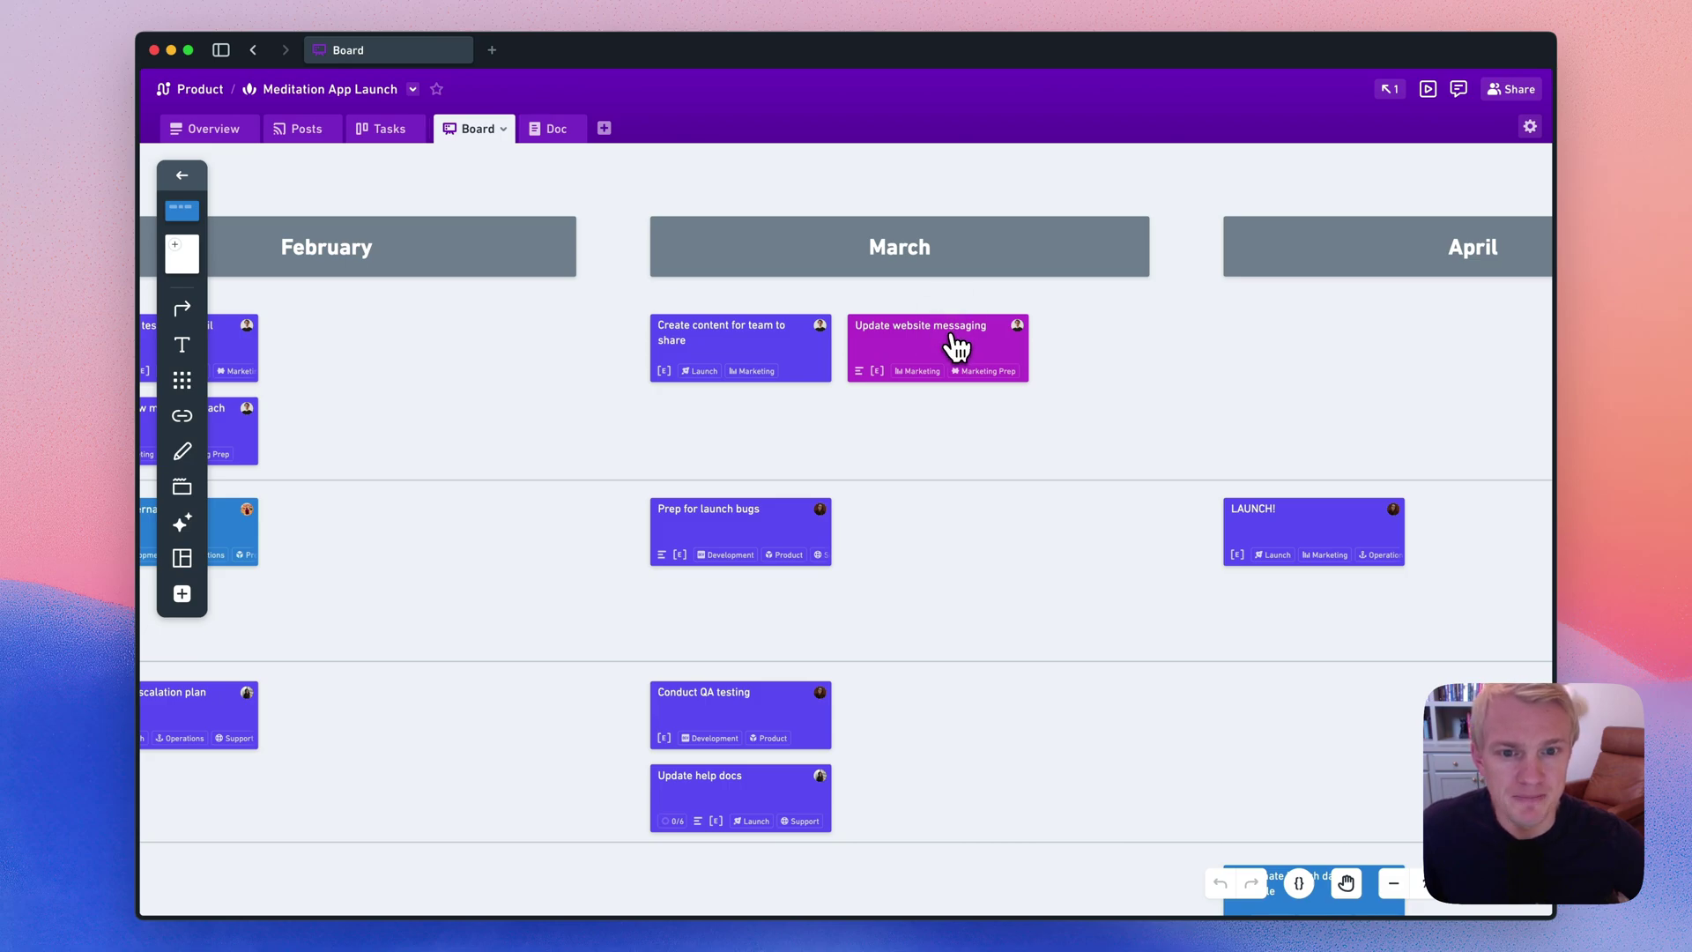
- Set the Update website messaging task's status to Done, then view the project Doc
left_click(958, 346)
left_click(1070, 291)
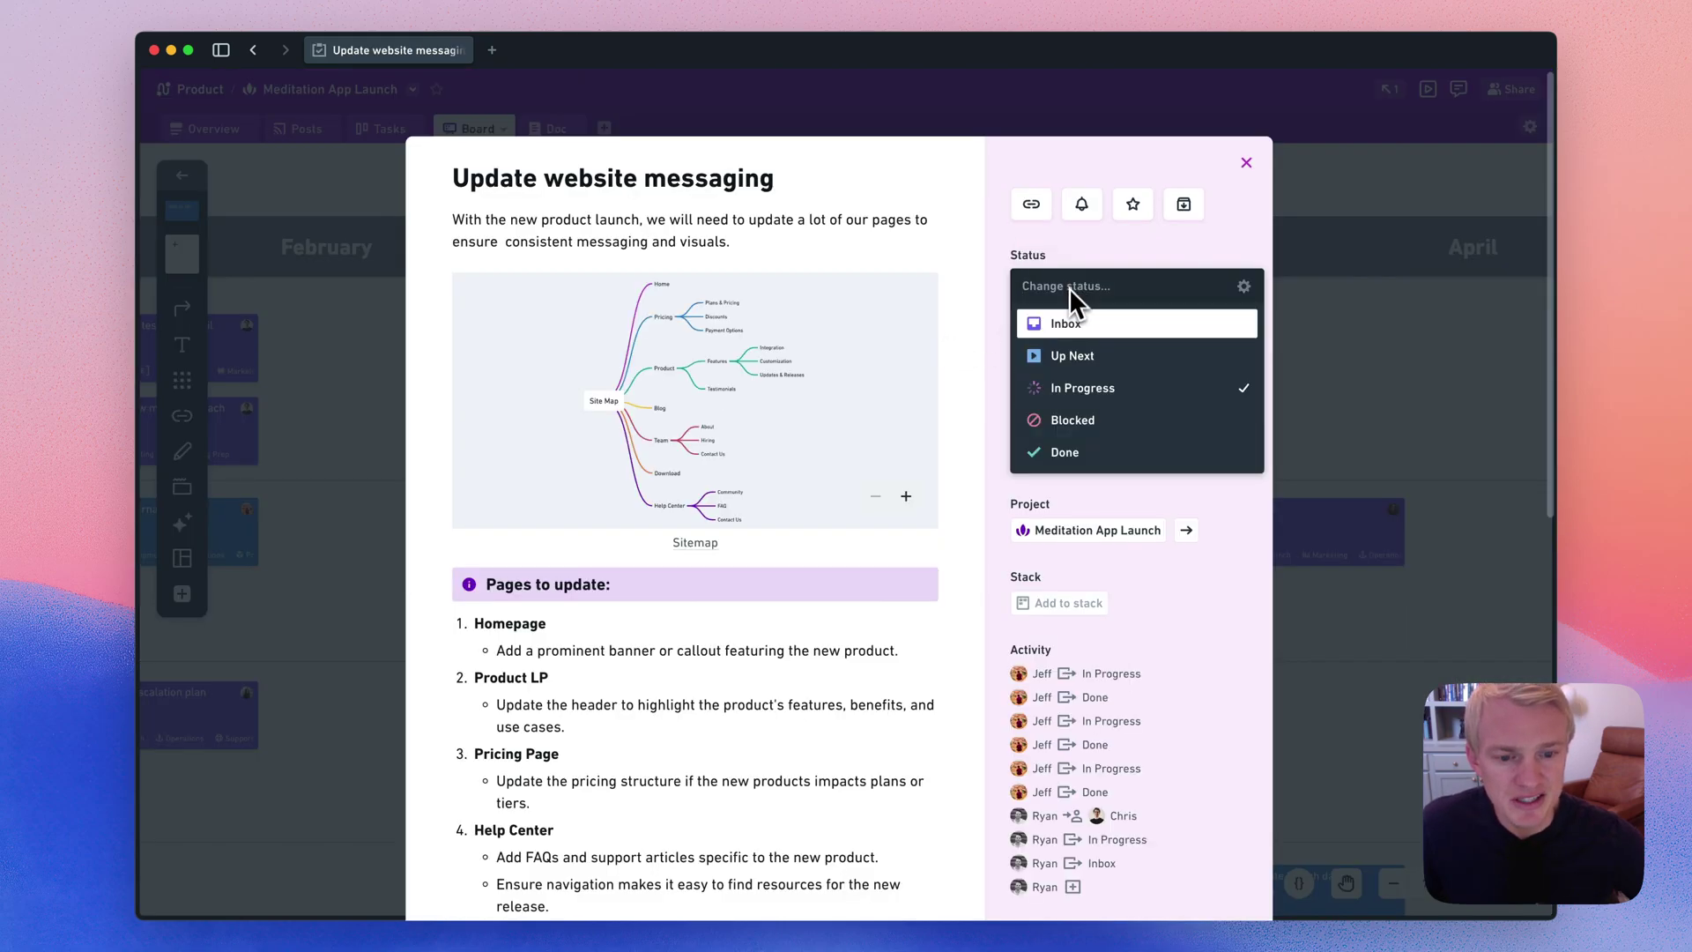
left_click(1082, 452)
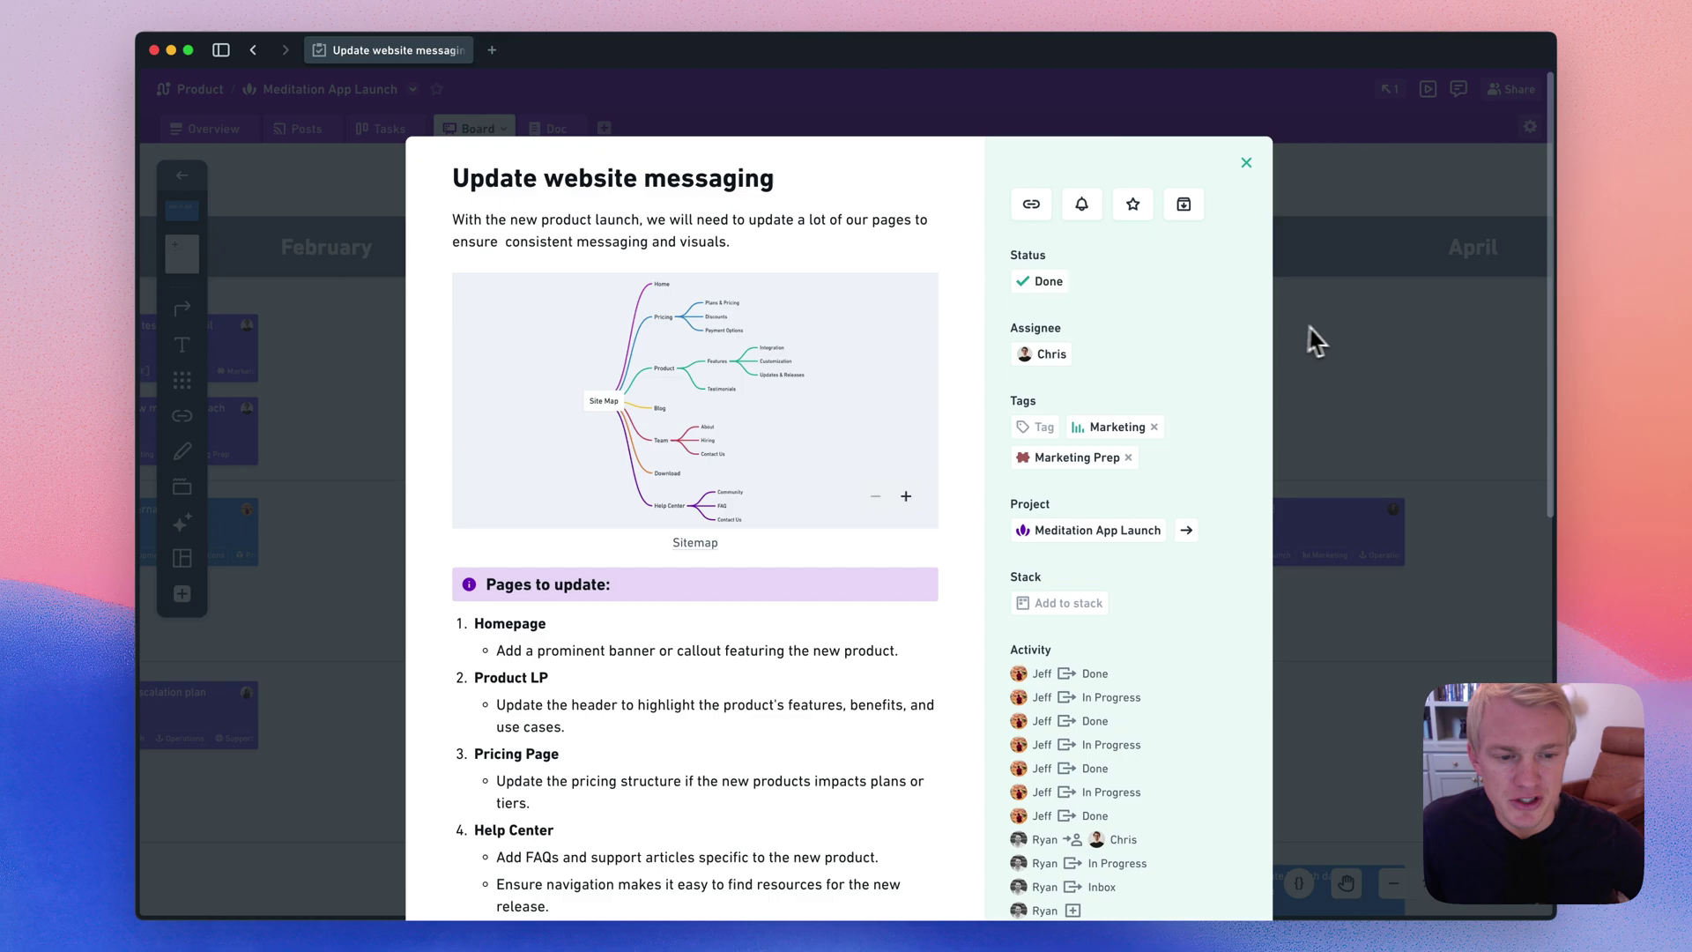
left_click(1334, 333)
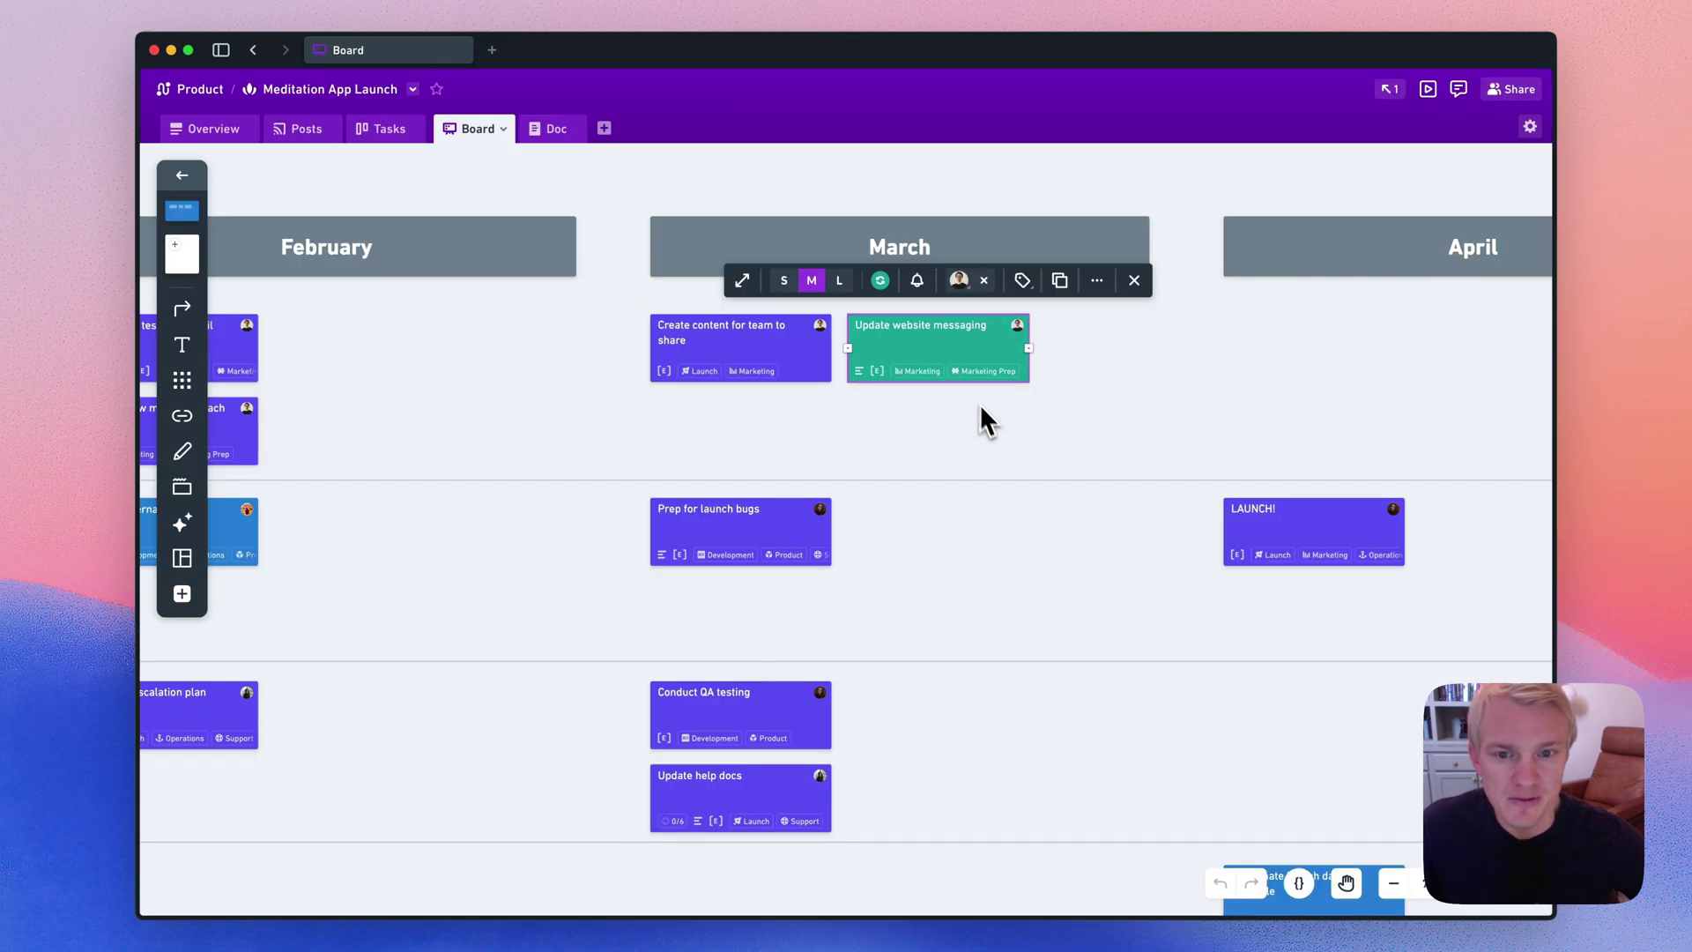
left_click(993, 429)
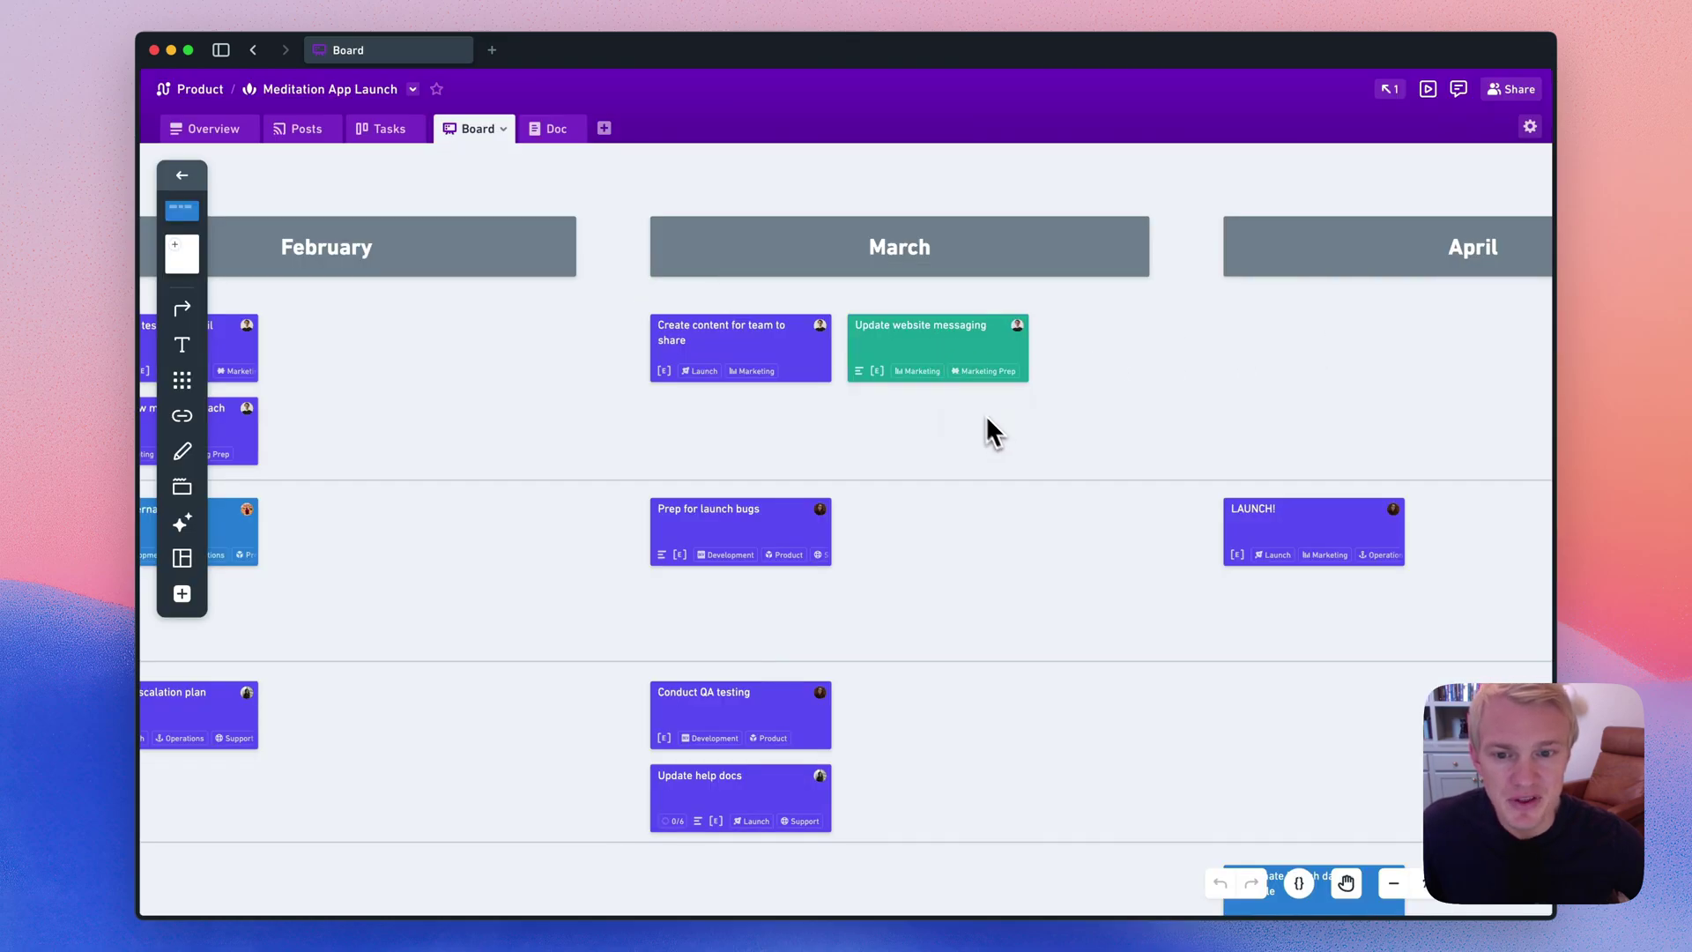
left_click(554, 130)
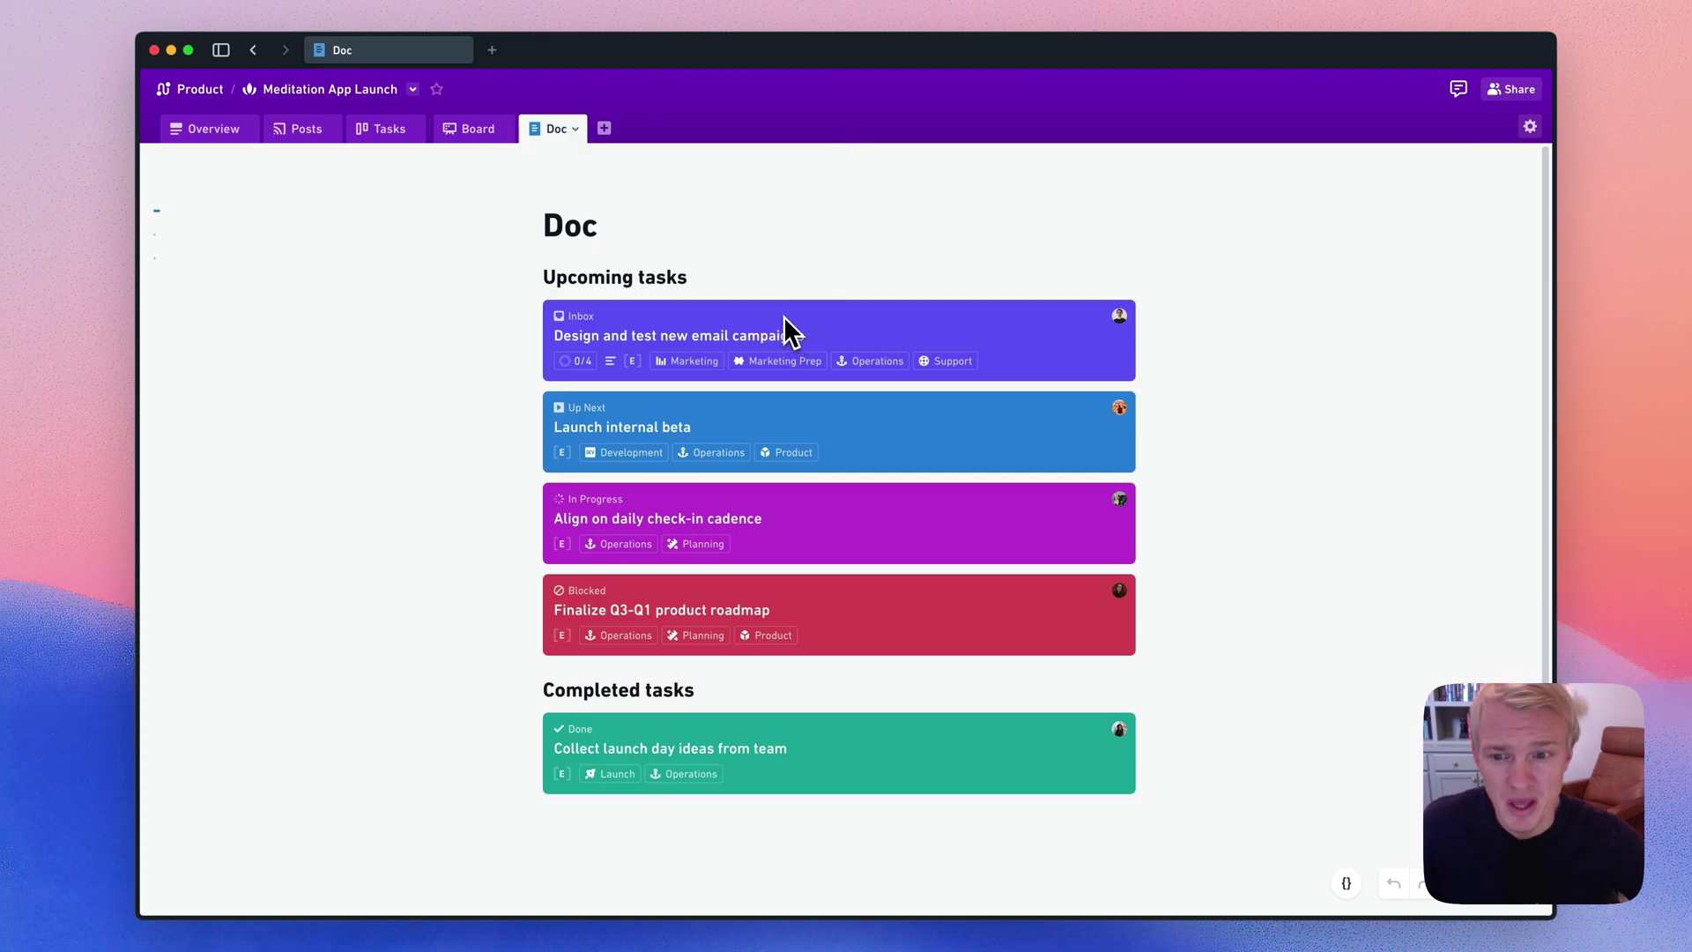
- Return to the Tasks board, where Update website messaging now heads the Done column
left_click(387, 134)
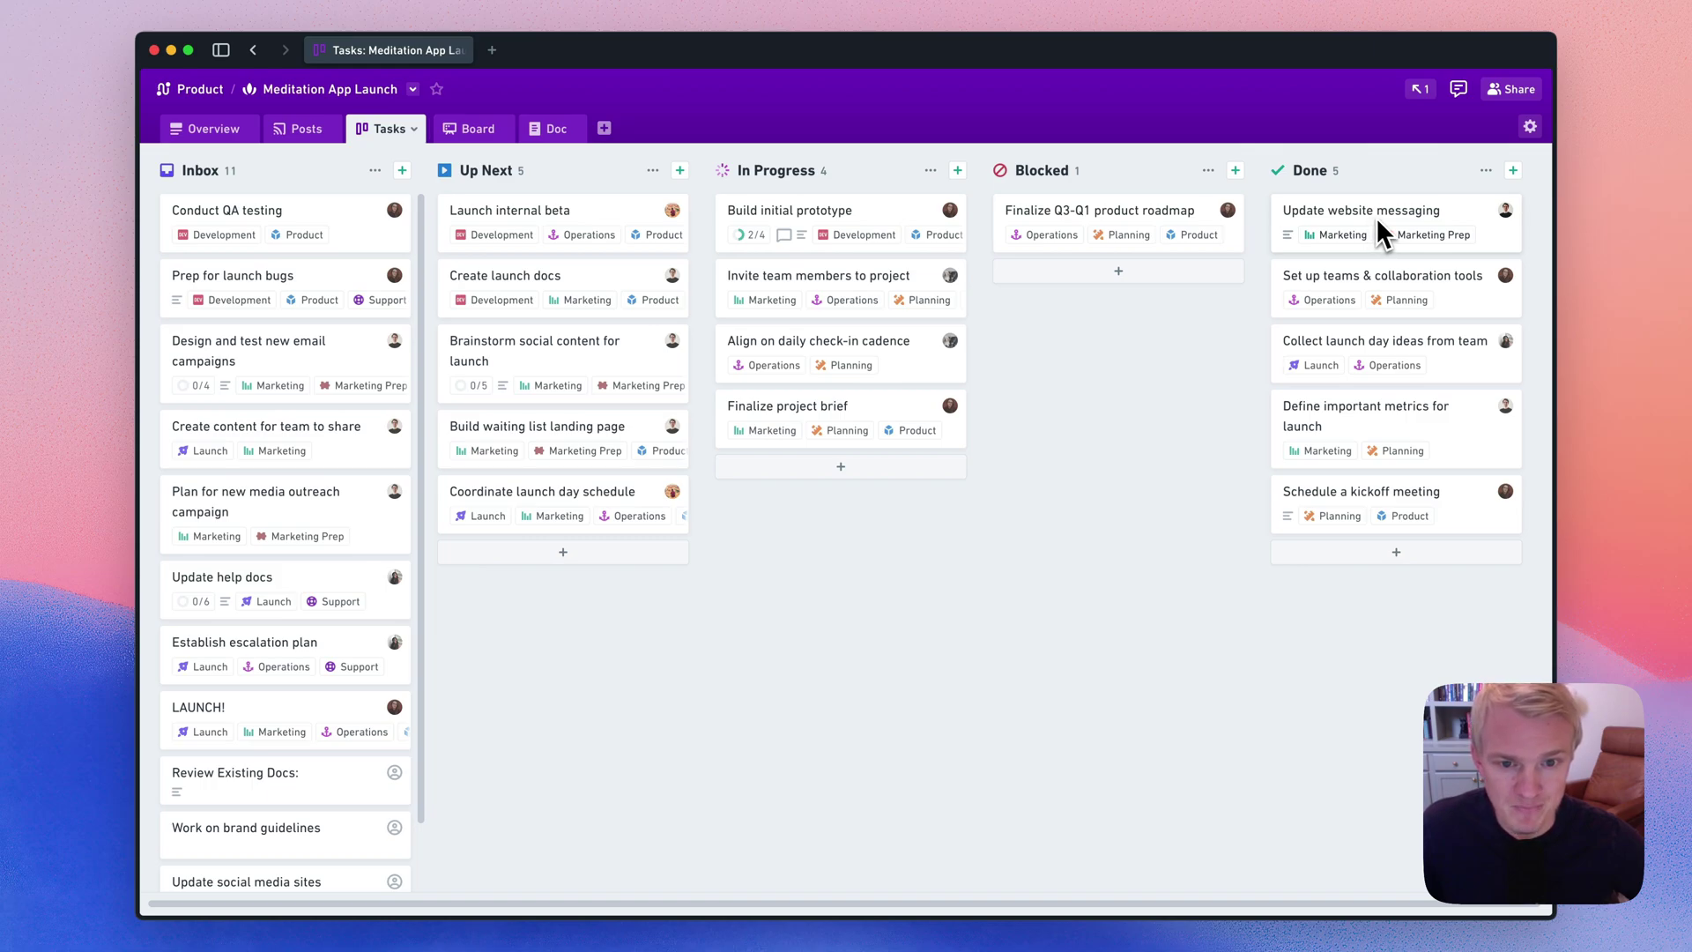
- Go up to the Product team page and show its Posts feed with the Gearing Up for Launch update
left_click(200, 89)
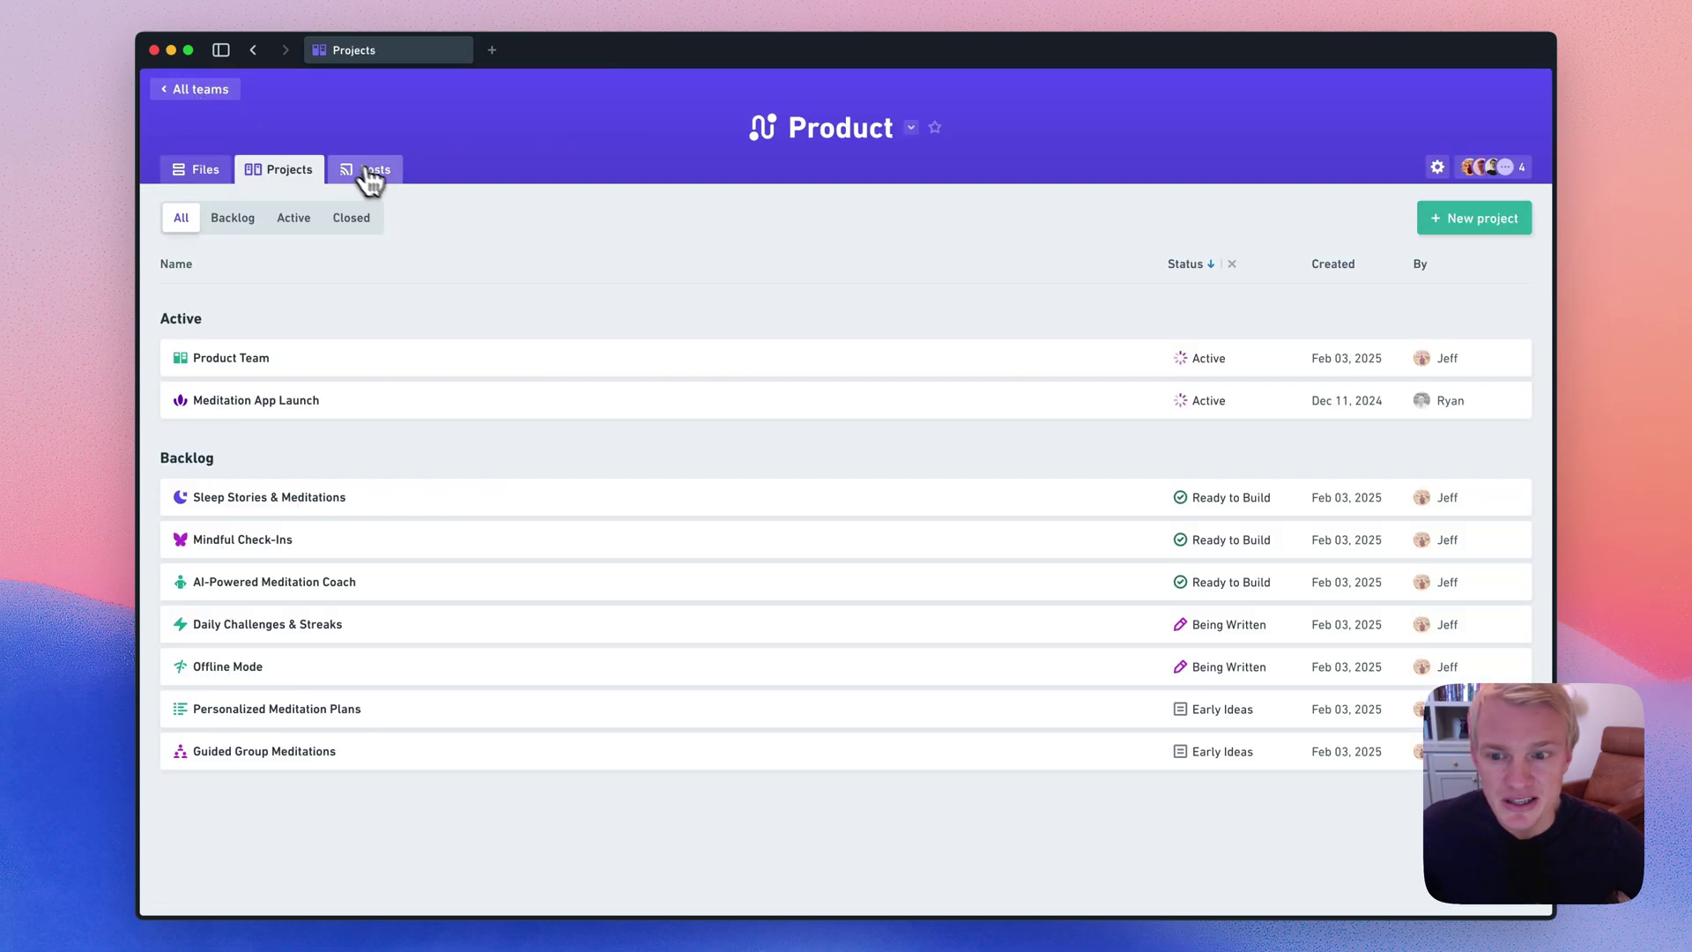
left_click(384, 184)
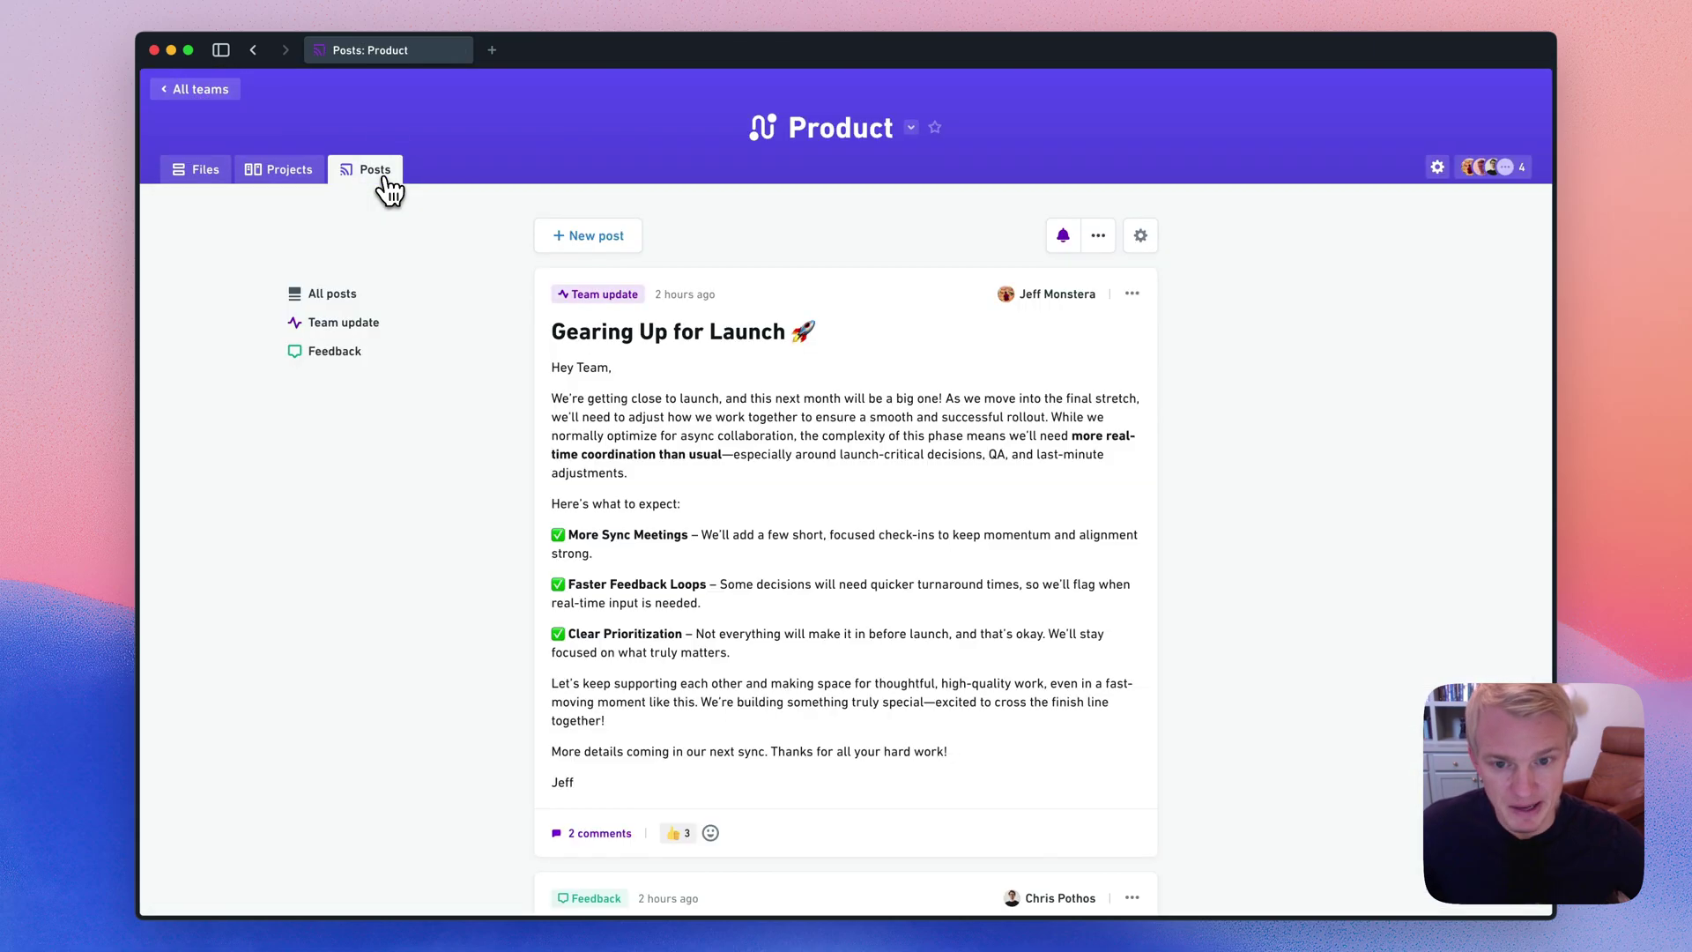